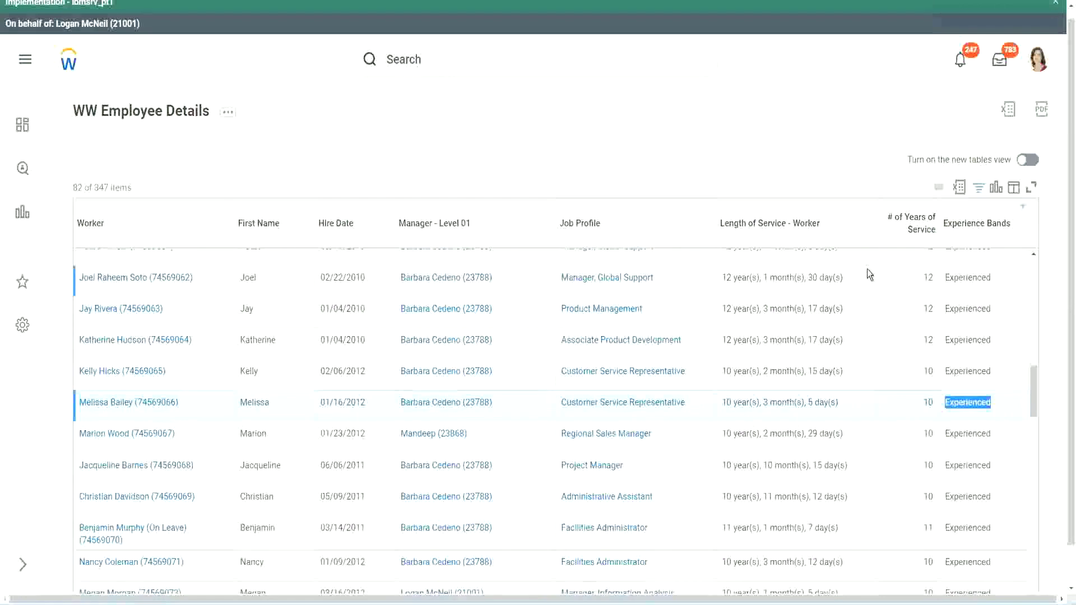
Highlight the 12-year and 11-month length-of-service values against the Experienced band
double_click(962, 277)
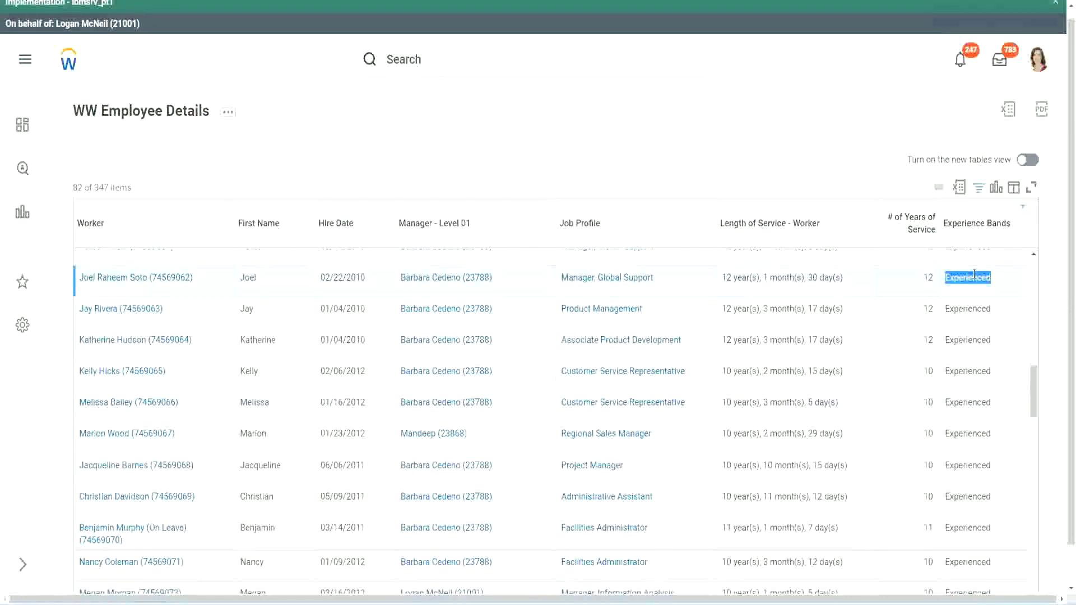
click(965, 274)
drag(723, 279, 726, 278)
click(762, 276)
drag(721, 279, 824, 277)
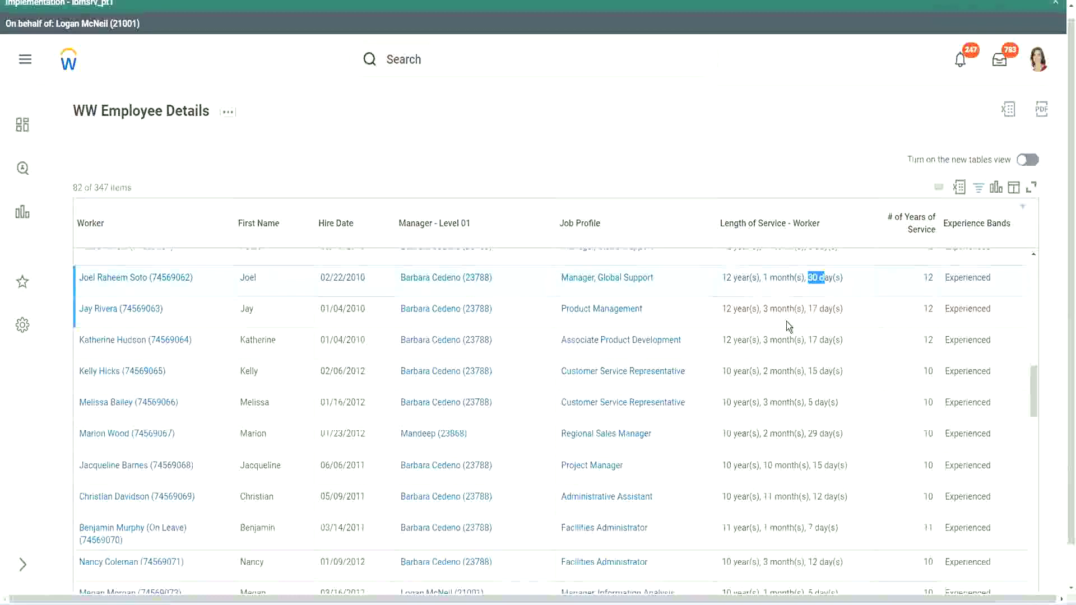
double_click(933, 279)
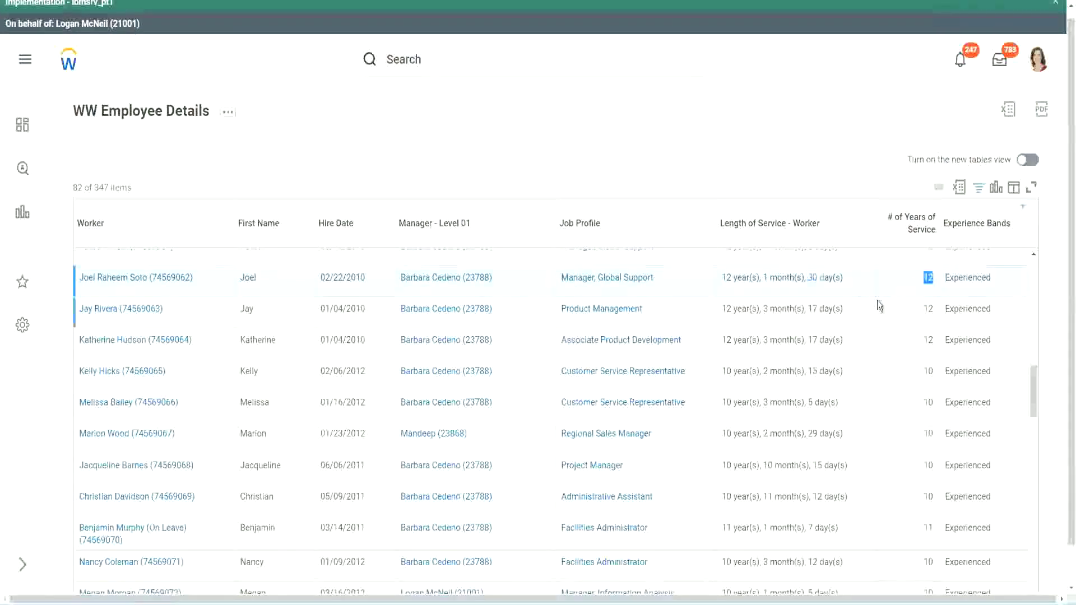
click(745, 496)
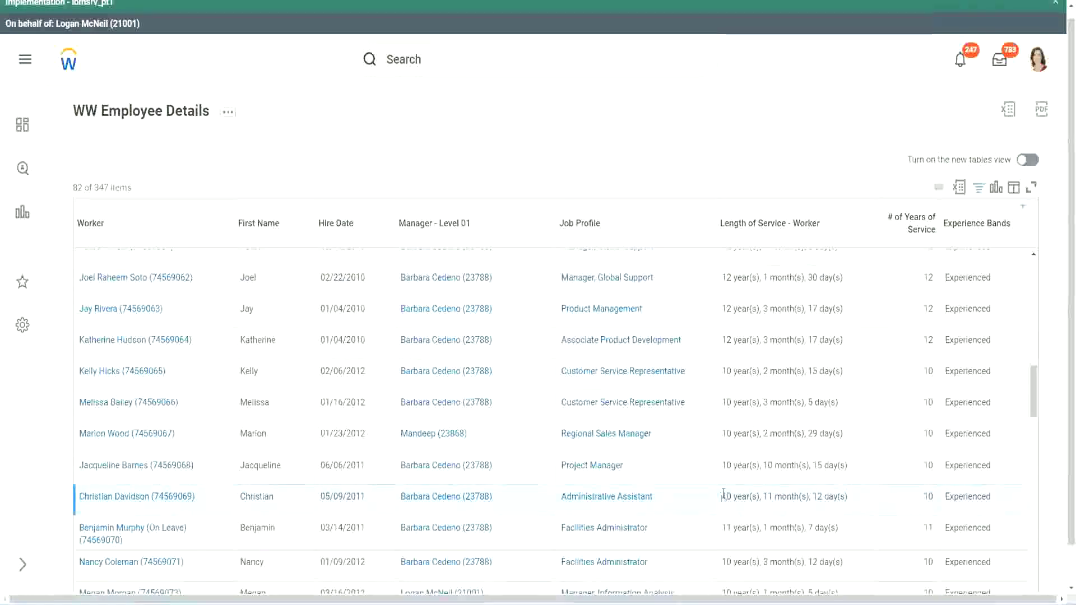
drag(763, 495, 823, 497)
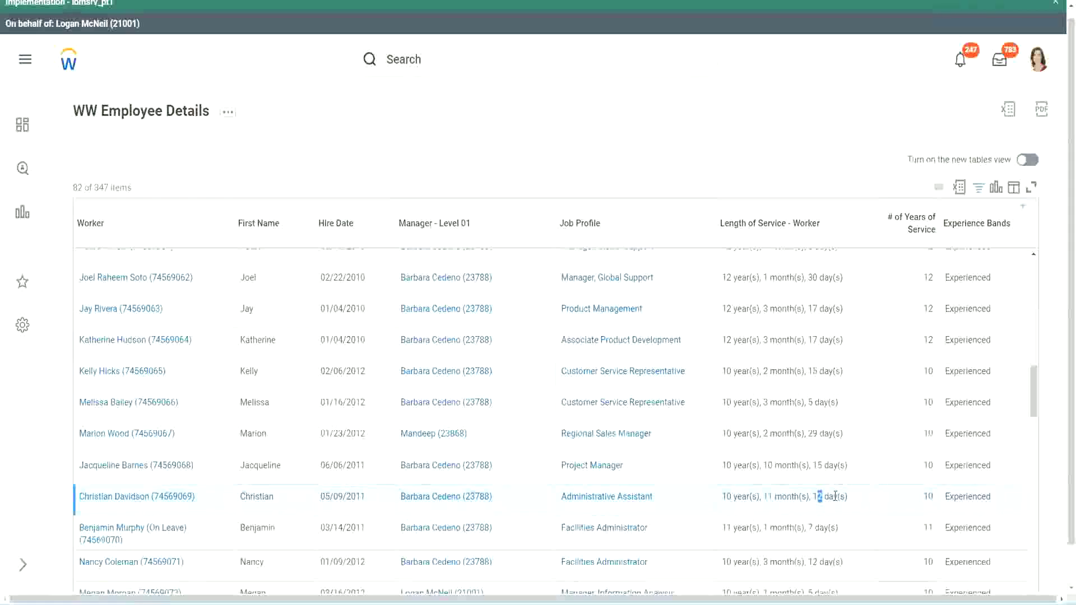
click(835, 495)
Compare the 10-year and 10-month service values, then open the Eval Exp calculated field in a new tab
double_click(928, 496)
double_click(726, 497)
click(812, 493)
drag(721, 279, 859, 278)
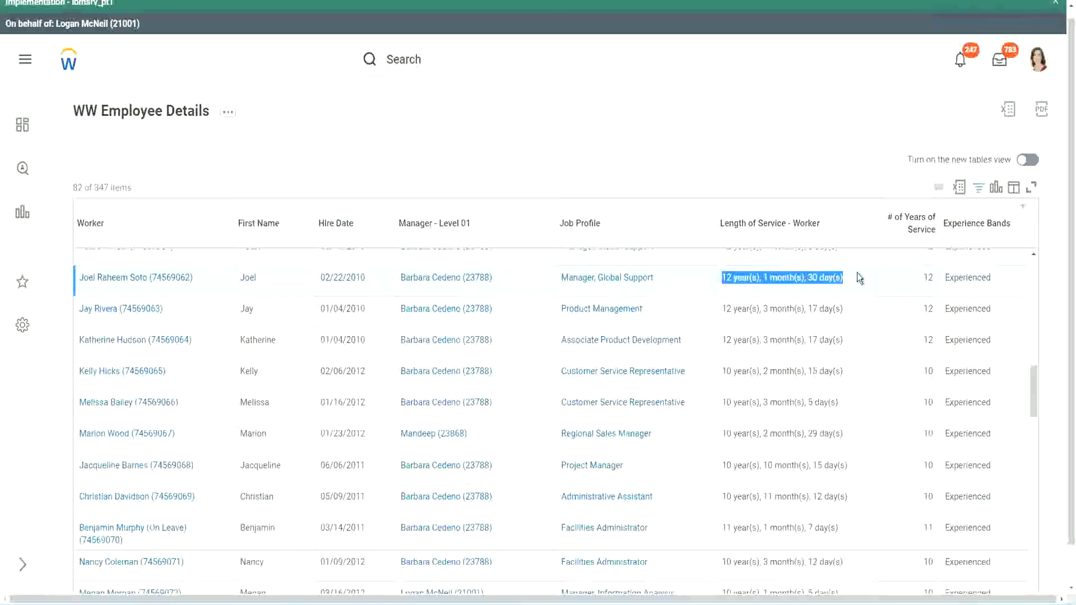
click(835, 495)
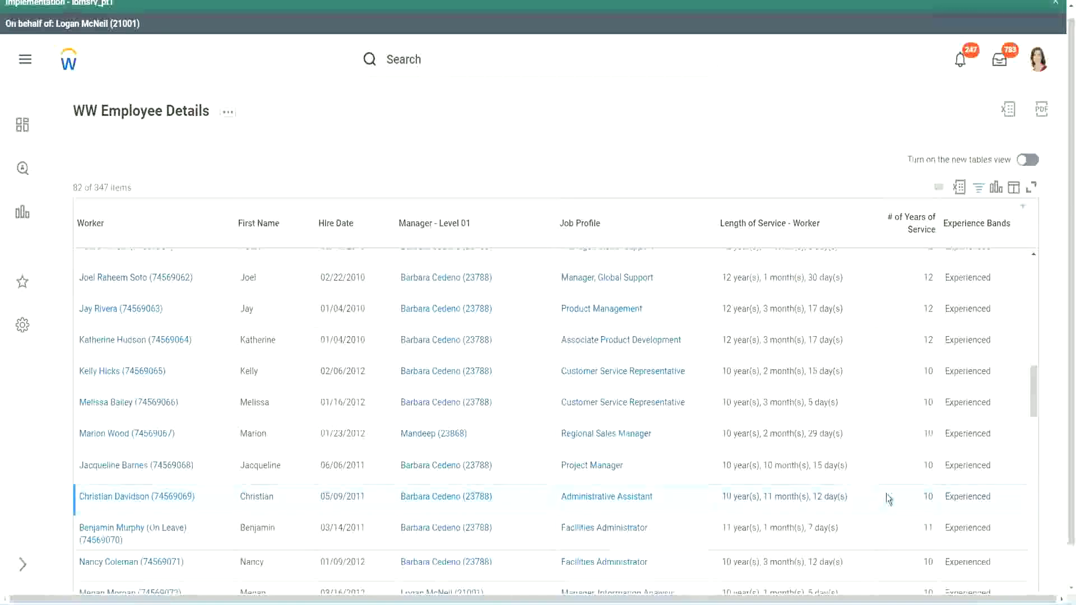
double_click(925, 495)
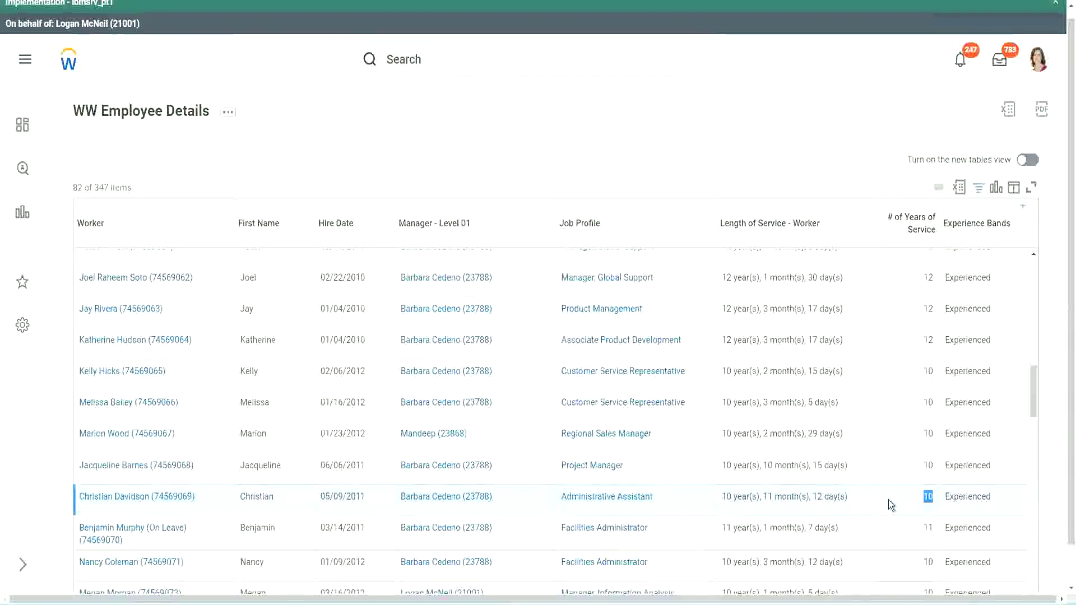
click(865, 481)
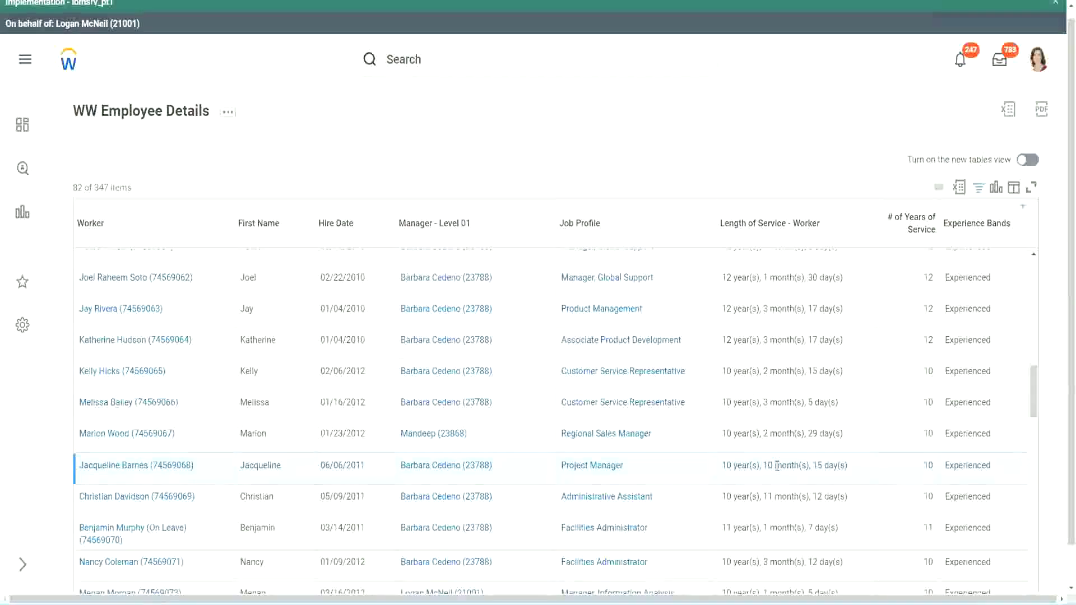
double_click(768, 465)
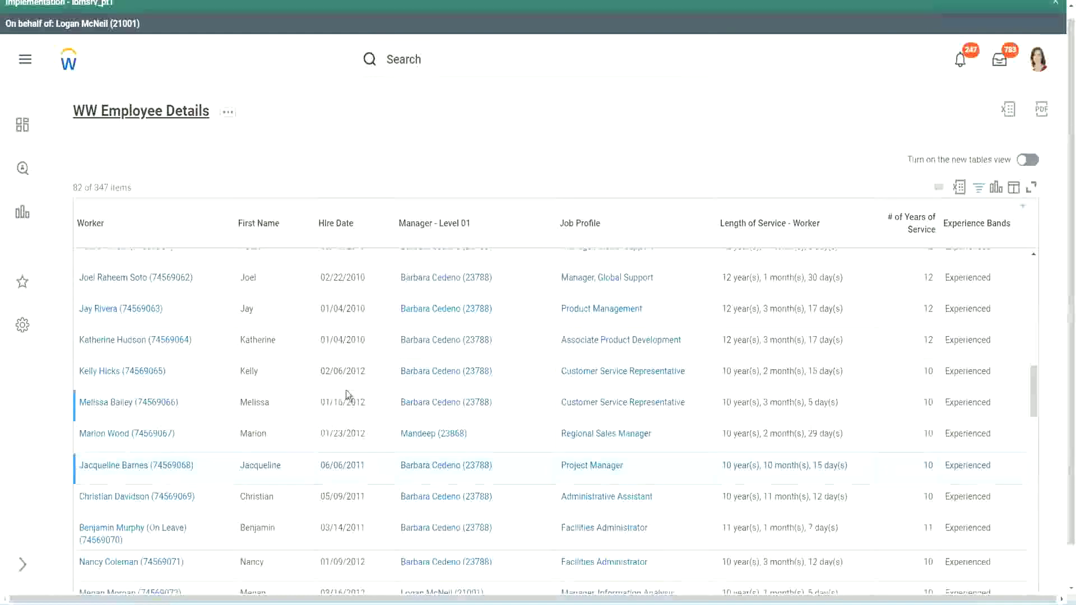
scroll(351, 421, down, 4)
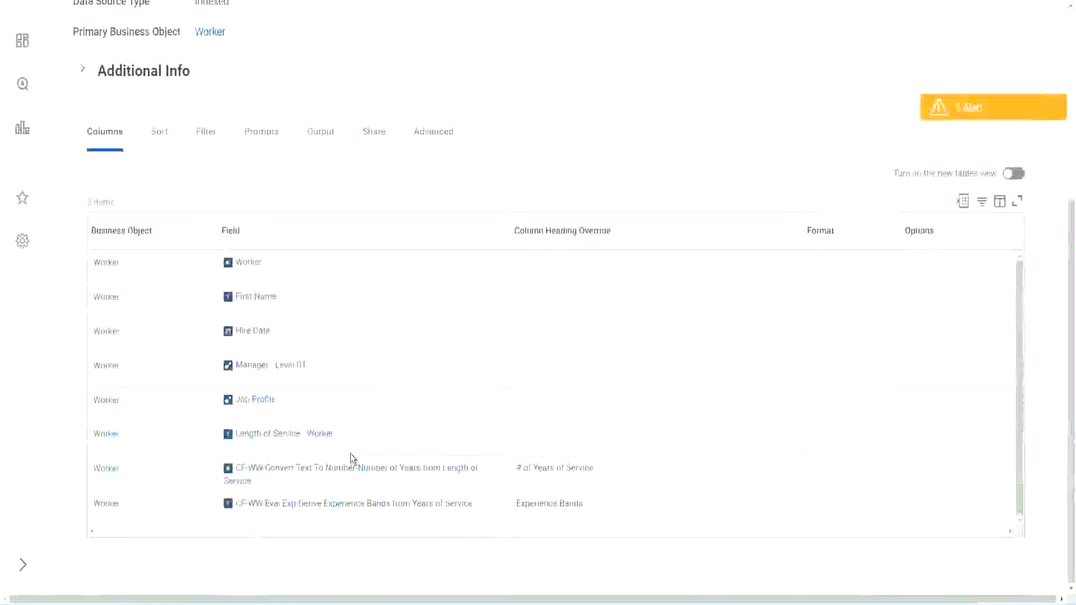
right_click(292, 510)
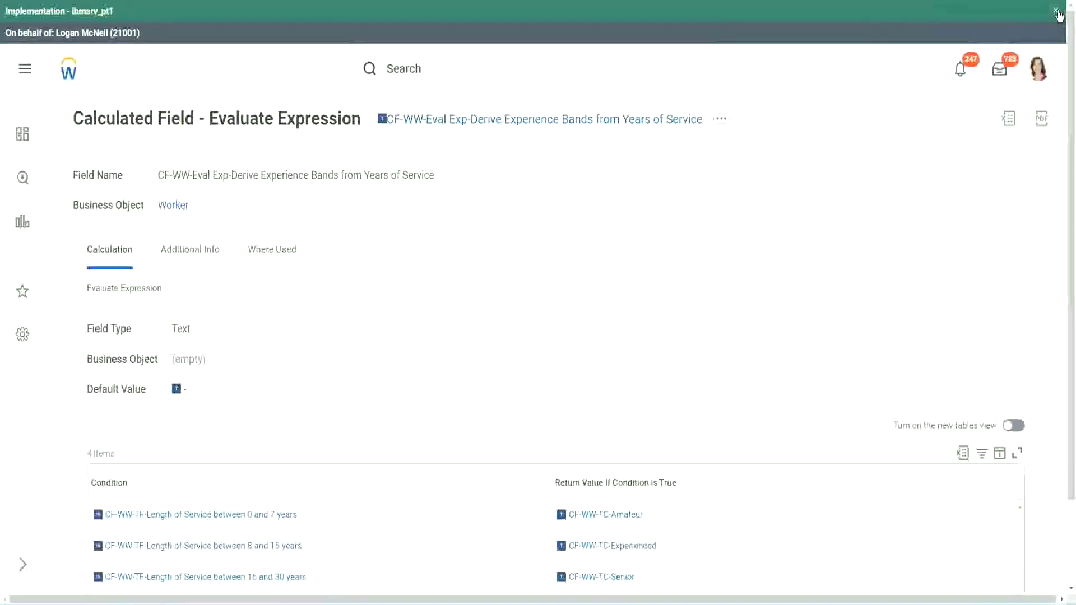
Dismiss the implementation environment banner and review the calculated field's Condition table
click(1056, 13)
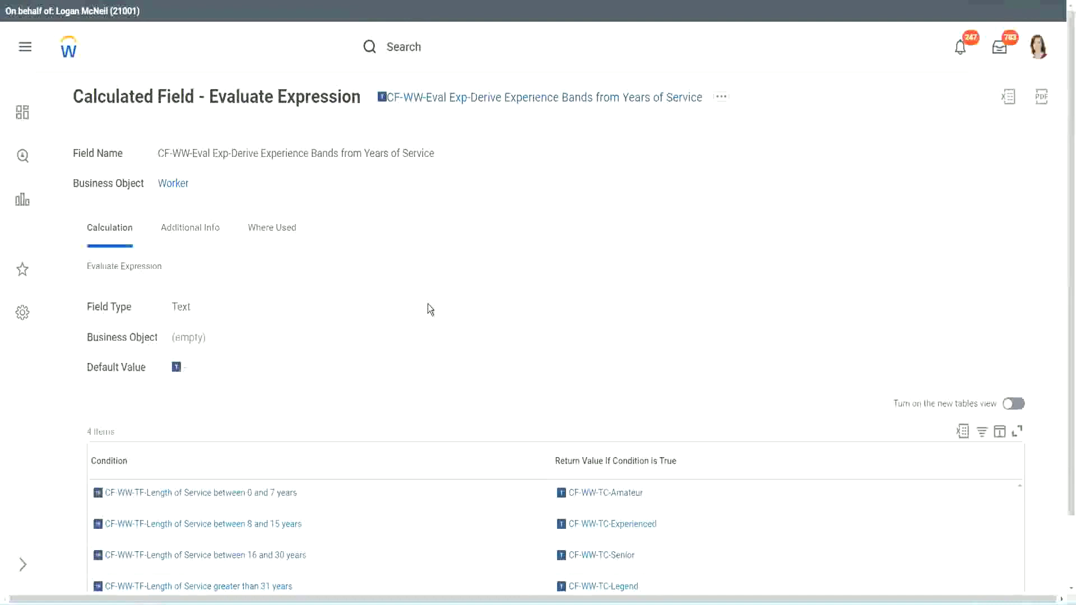
scroll(428, 317, down, 1)
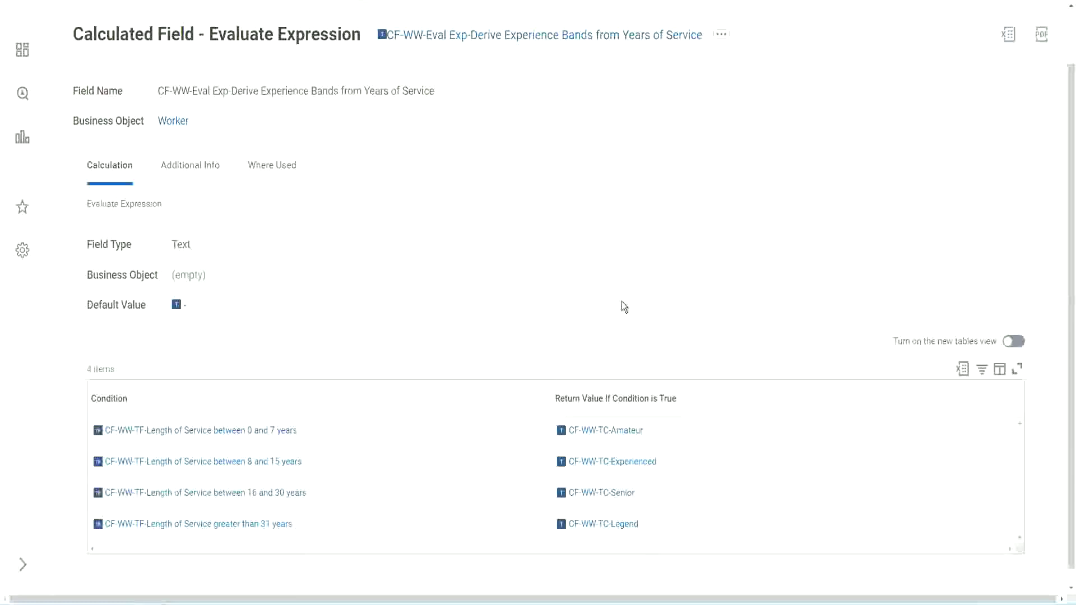
click(488, 396)
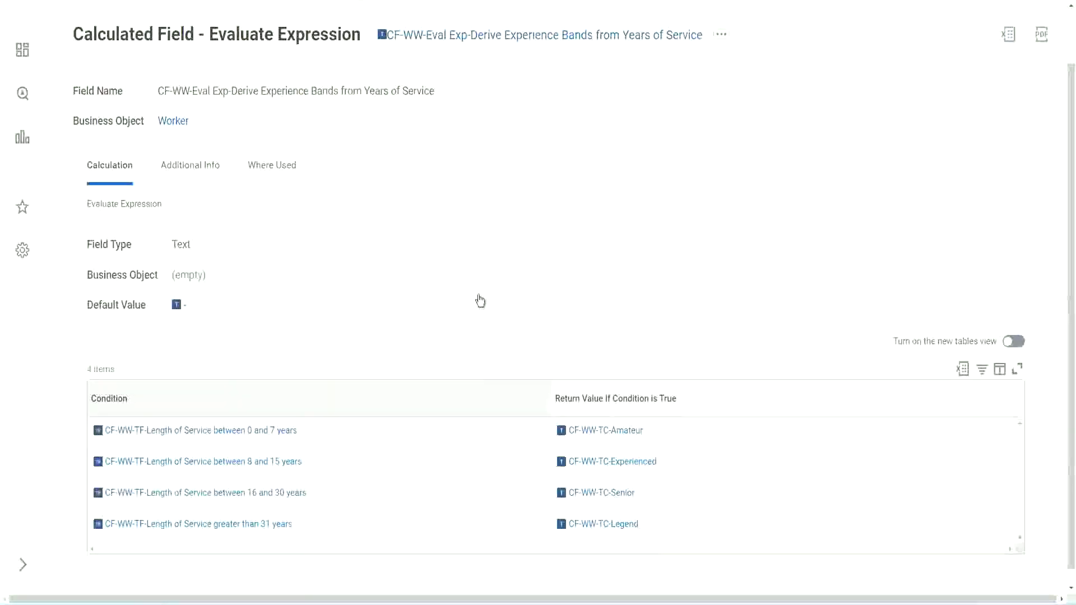
click(482, 257)
right_click(474, 38)
click(501, 102)
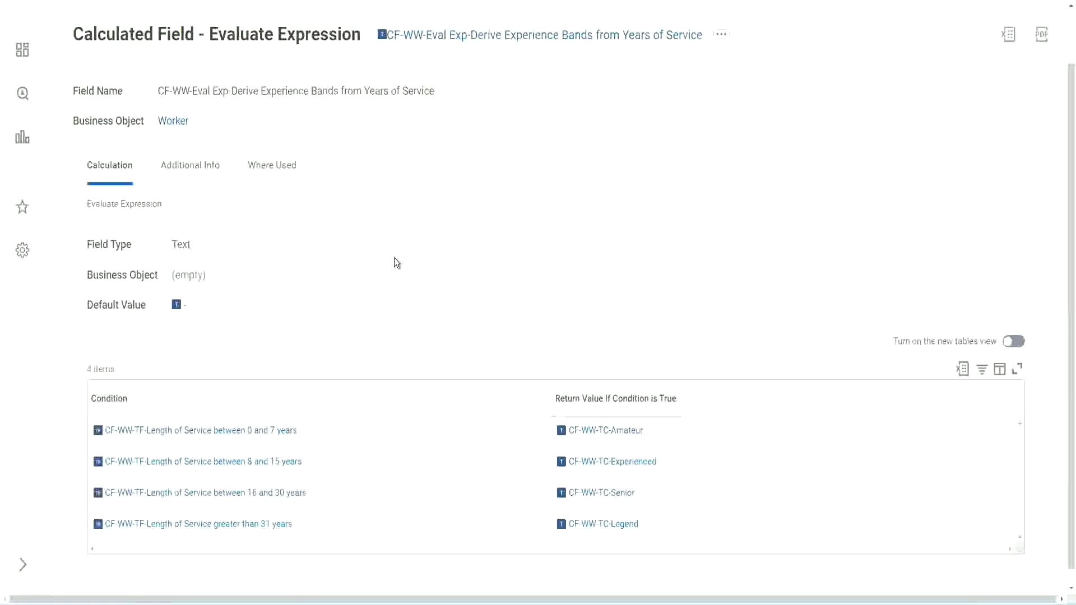
Scroll back to the top of the report definition and start a new Workday search
scroll(391, 234, up, 1)
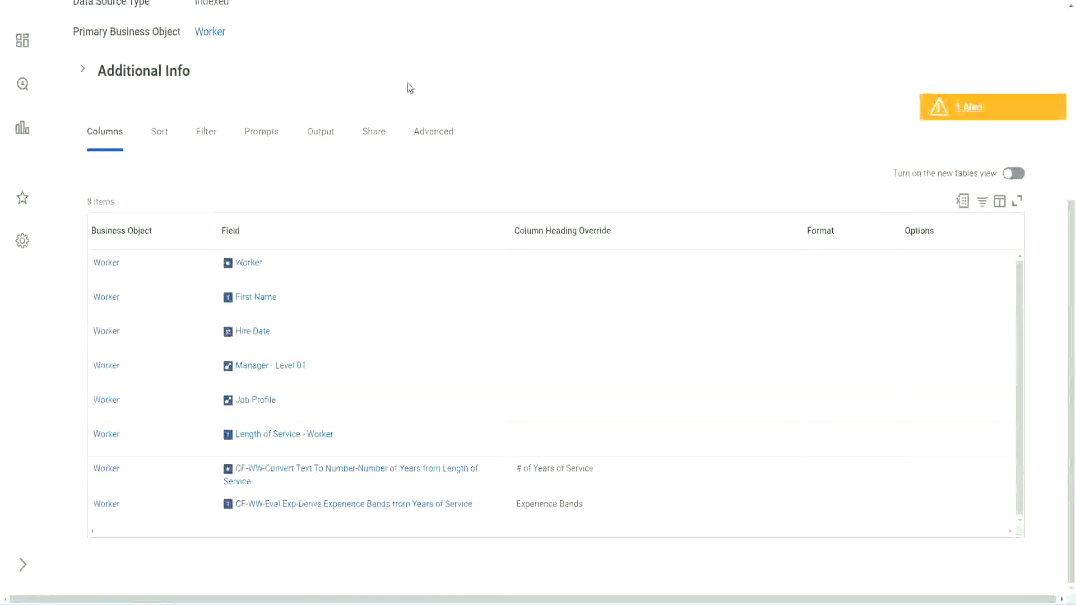
scroll(408, 83, up, 5)
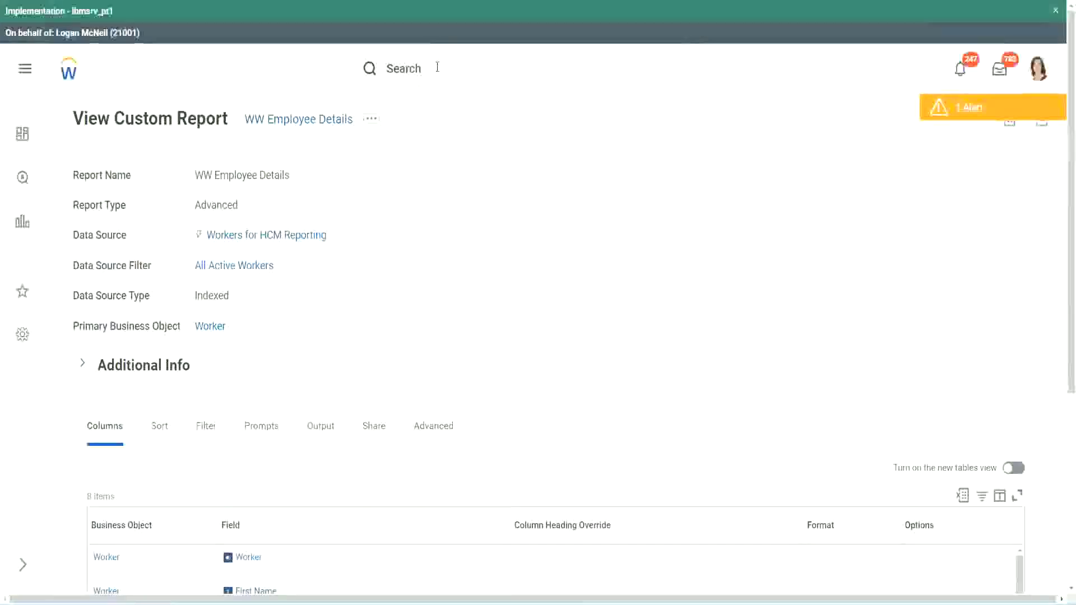
click(437, 66)
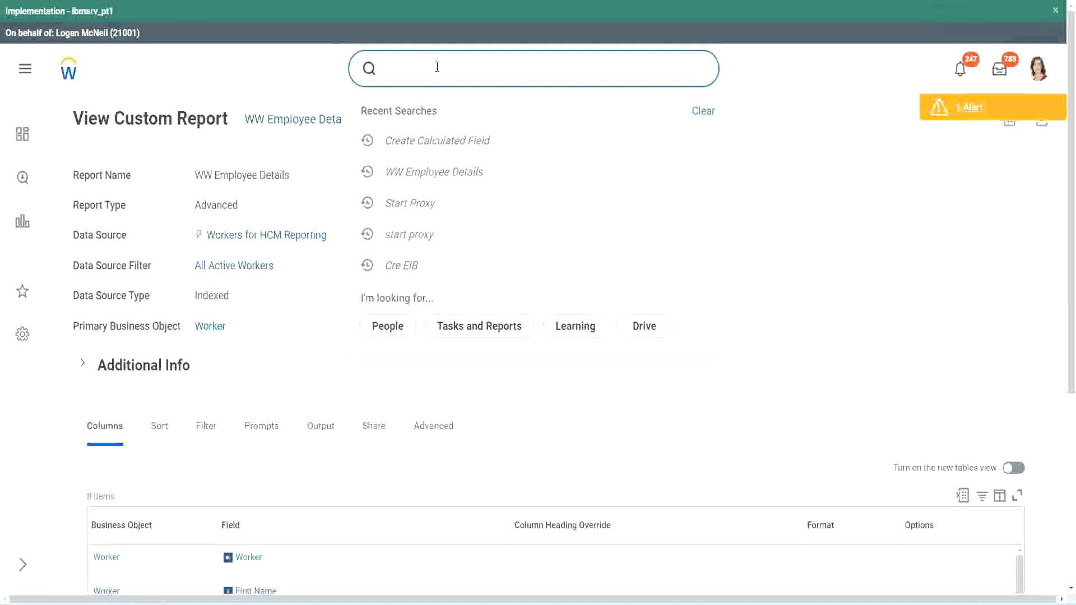
Search 'create cal field' and launch the Create Calculated Field task
text(create cal field)
click(453, 117)
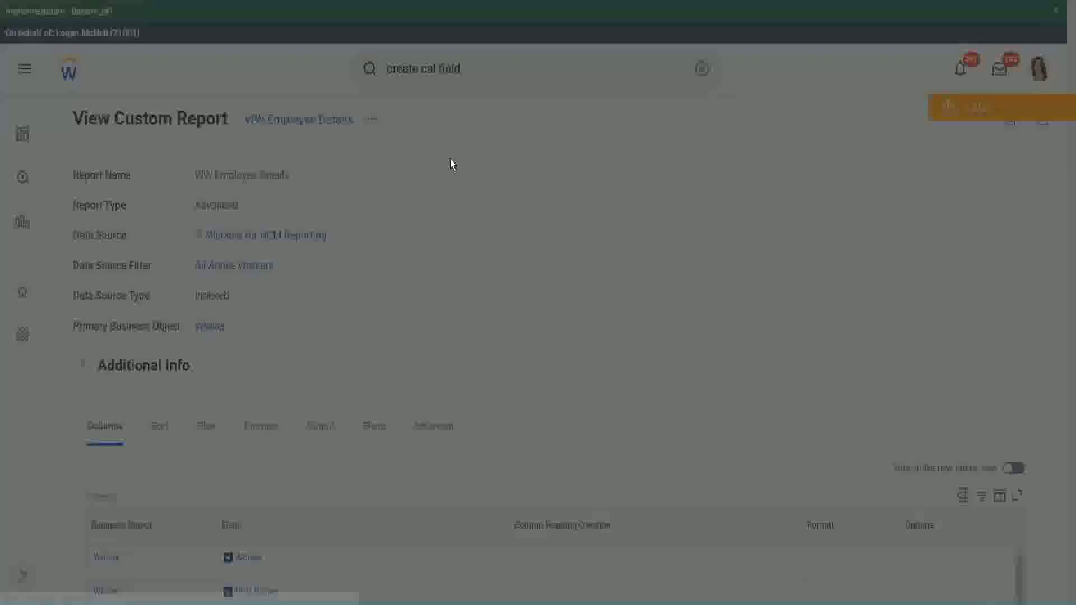
Paste the field name and edit it, adding 'Bands' and 'from Years of' and replacing Derive with Determine
click(455, 200)
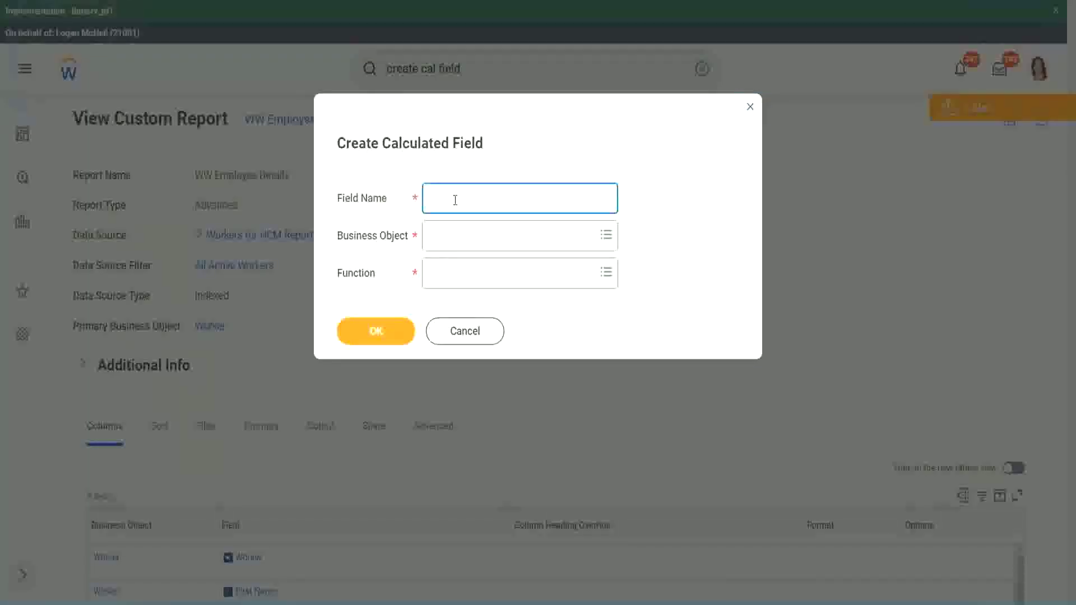
key(ctrl+v)
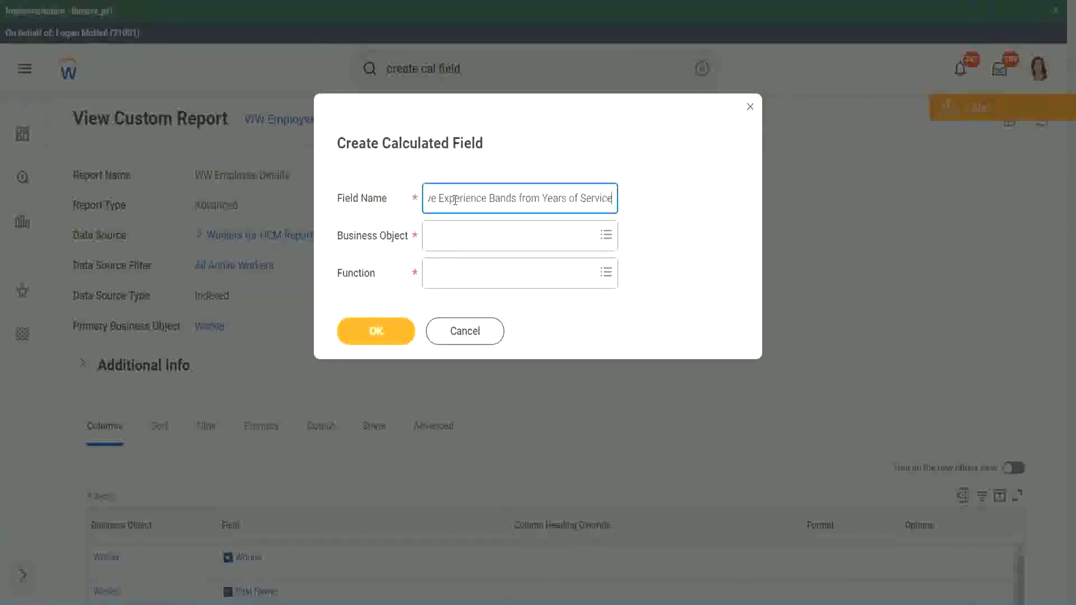
mouse_move(490, 198)
mouse_down()
mouse_move(395, 183)
mouse_move(475, 193)
mouse_up()
click(475, 197)
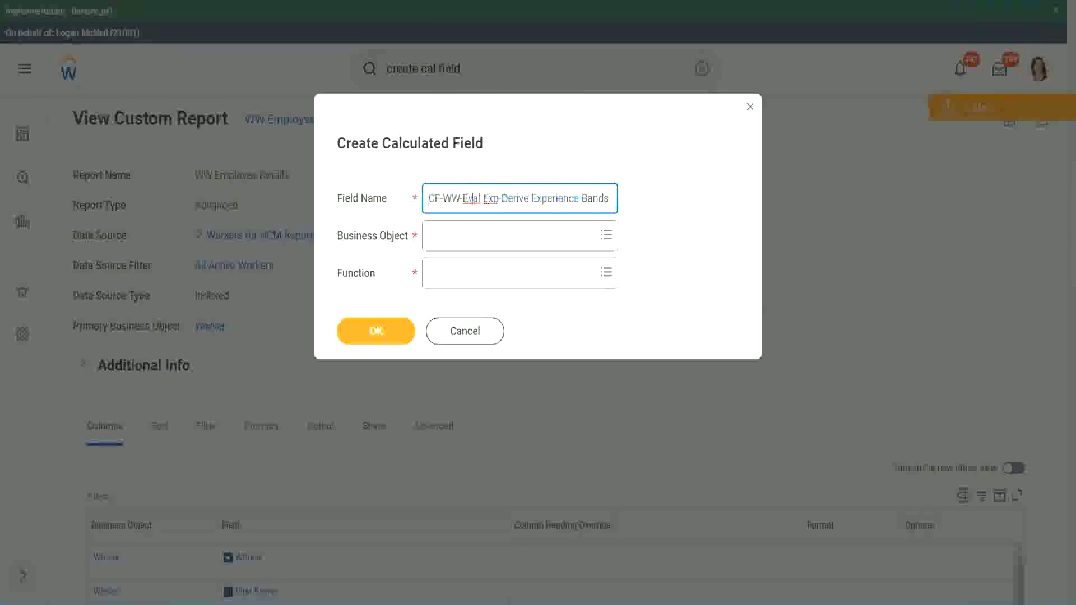
double_click(490, 198)
key(Right)
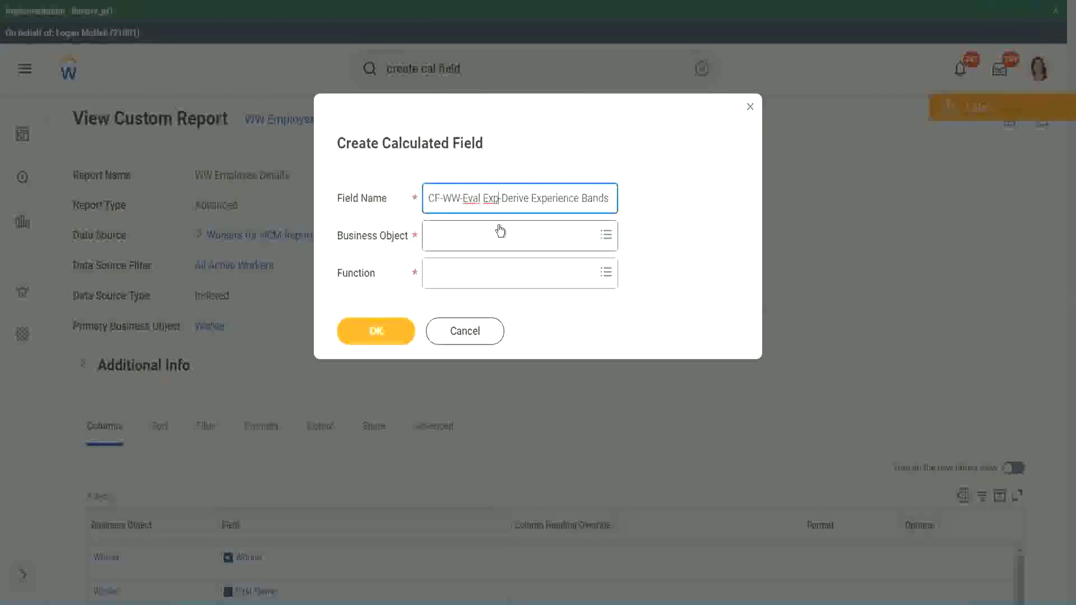
text(bands)
key(Left)
key(Left)
key(Left)
key(Left)
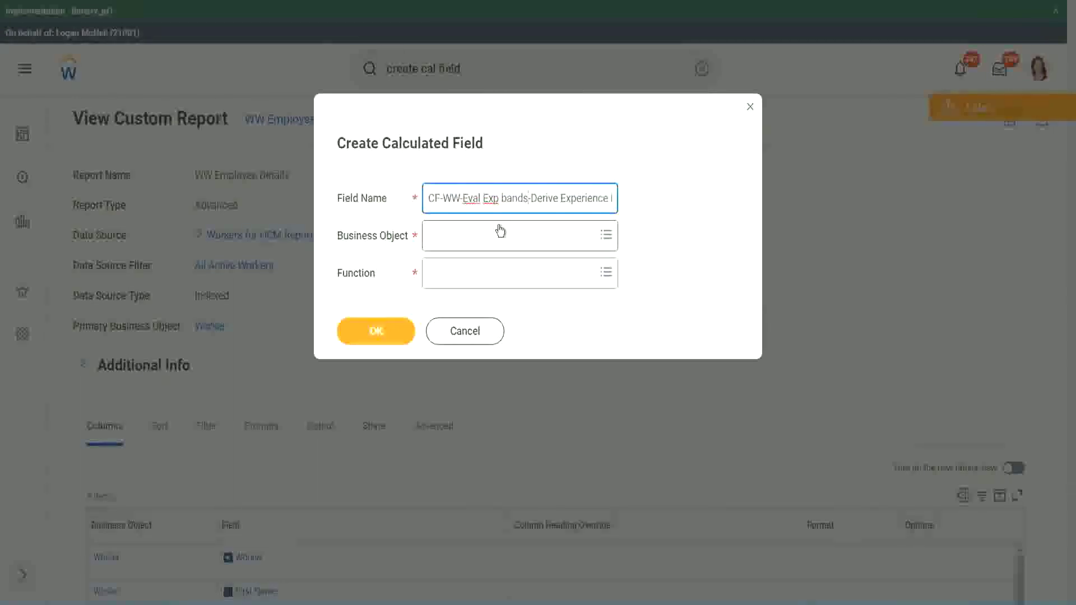
key(shift+Left)
text(B)
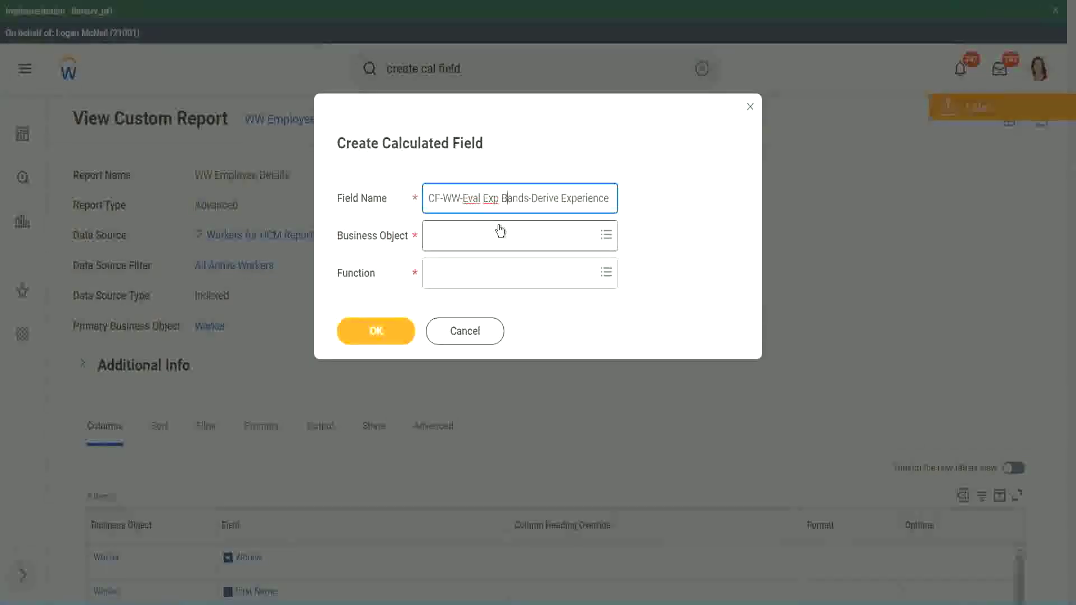
key(Right)
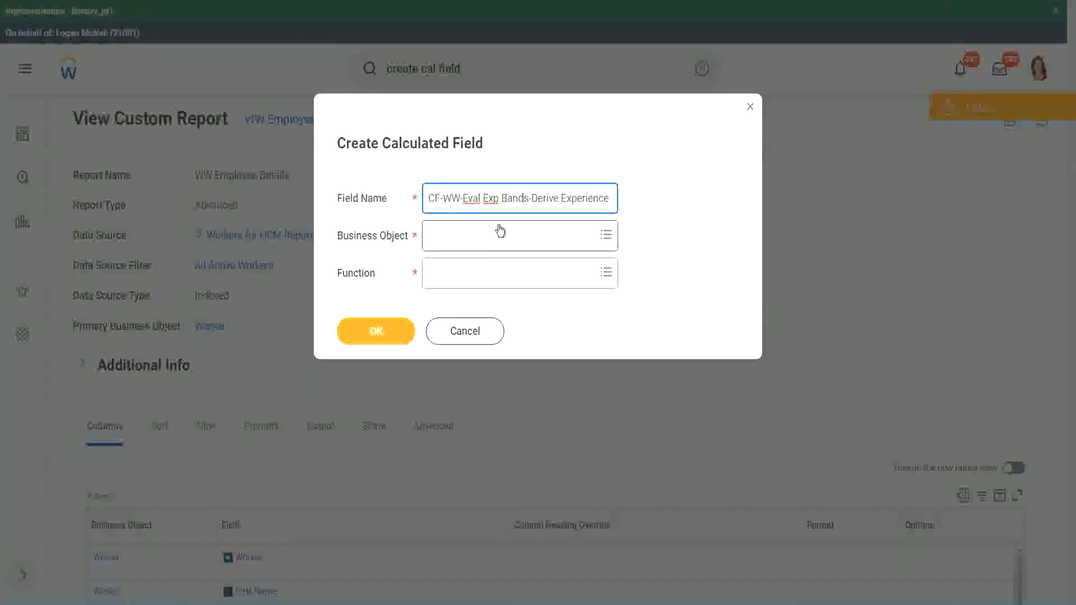
key(Right)
key(Right)
key(Right)
key(Right)
key(Right)
key(Right)
key(Right)
key(Right)
key(Right)
key(Right)
key(Right)
key(Right)
key(Right)
key(Right)
key(Right)
key(Right)
key(Right)
key(Right)
key(Right)
key(Right)
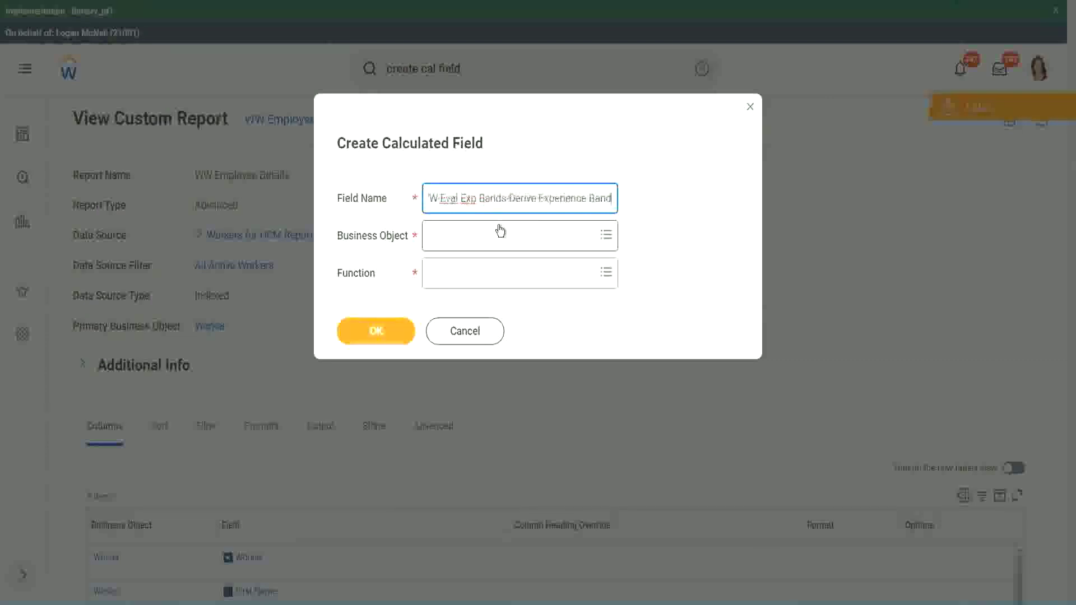
text(s from Years of)
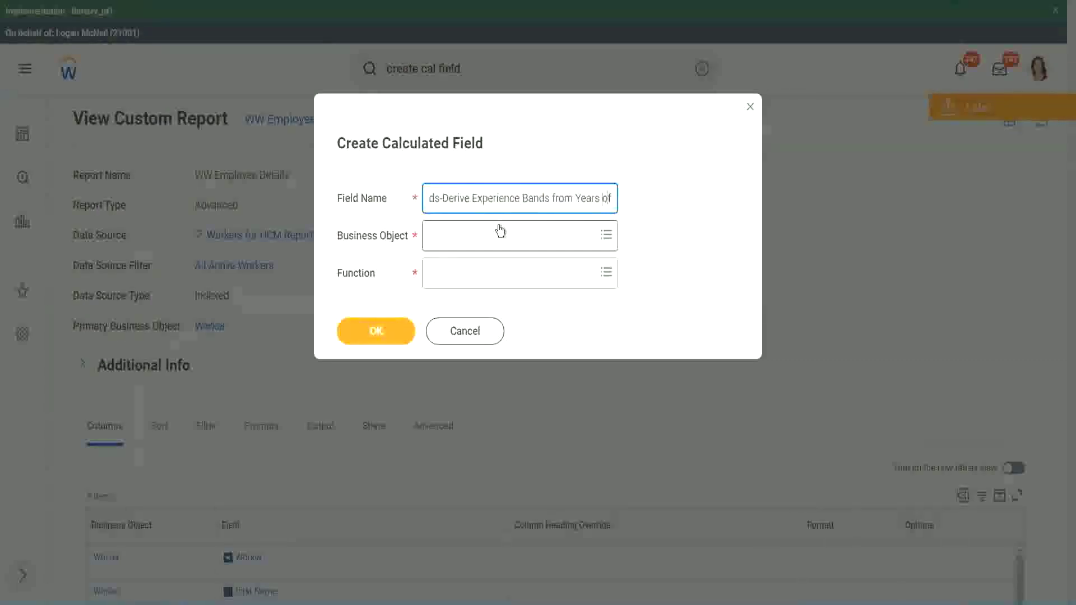
key(Left)
key(Left)
key(Left)
key(Left)
key(Left)
key(Left)
key(Left)
key(Left)
key(Left)
key(Left)
key(Left)
key(Left)
key(Left)
key(Left)
key(Left)
key(Left)
key(Left)
key(Left)
key(Left)
key(Left)
key(shift+Left)
key(shift+Left)
key(shift+Left)
key(shift+Left)
key(shift+Left)
key(shift+Left)
text(Determine)
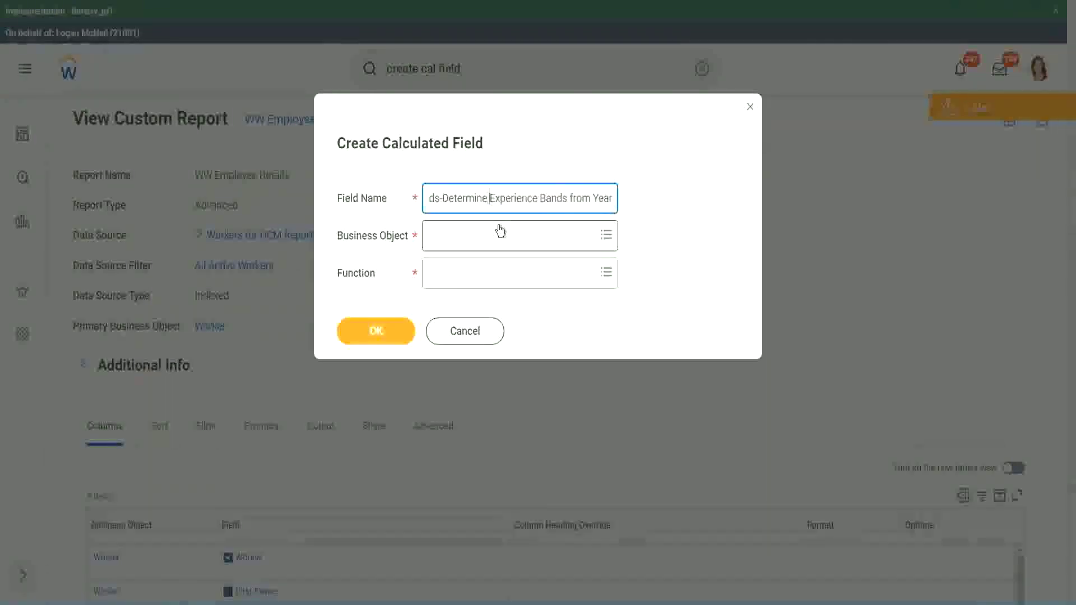
key(Right)
key(Right)
key(Right)
key(Right)
key(Right)
key(Right)
key(Right)
key(Right)
key(Right)
key(Right)
key(Right)
key(Right)
key(Right)
key(Right)
key(Right)
key(Right)
key(Right)
key(Right)
key(Right)
key(Right)
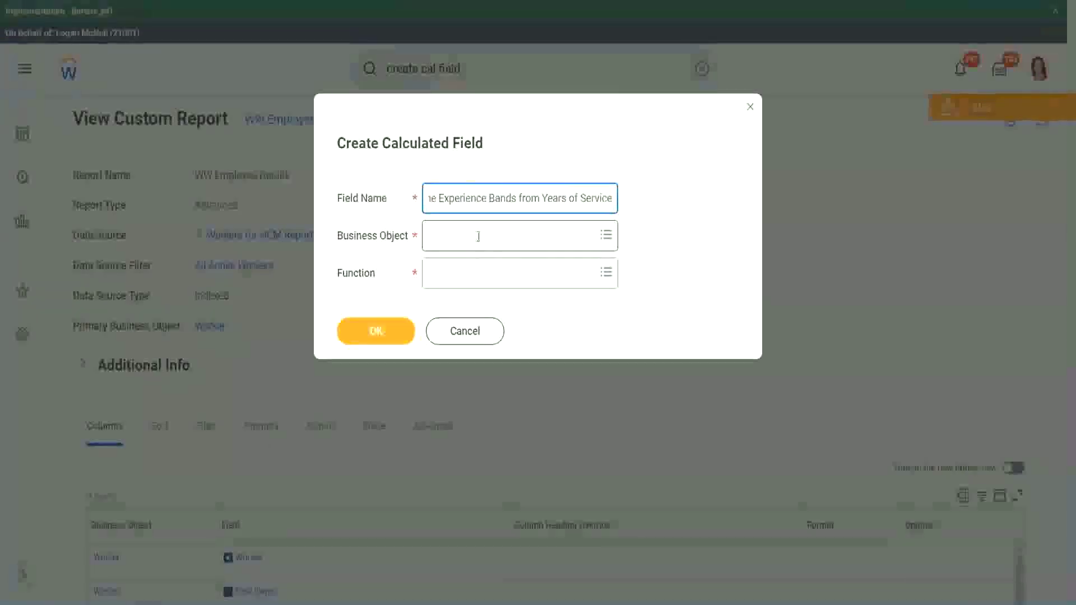
Choose Worker as Business Object and Evaluate Expression Band as Function, trimming 'Bands' to 'Band' in the name
click(478, 236)
text(worke)
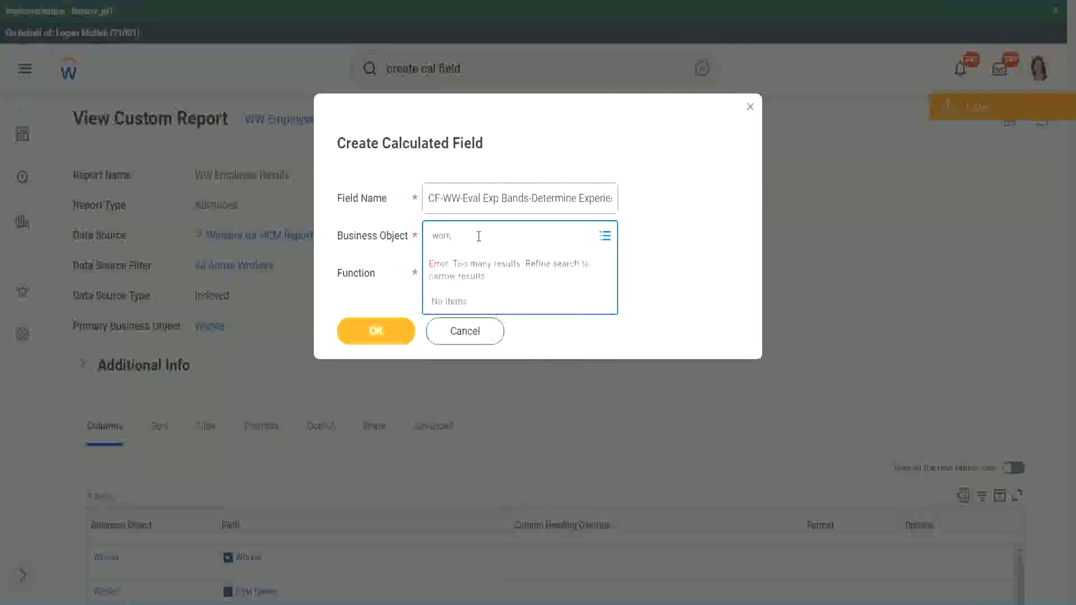
text(r)
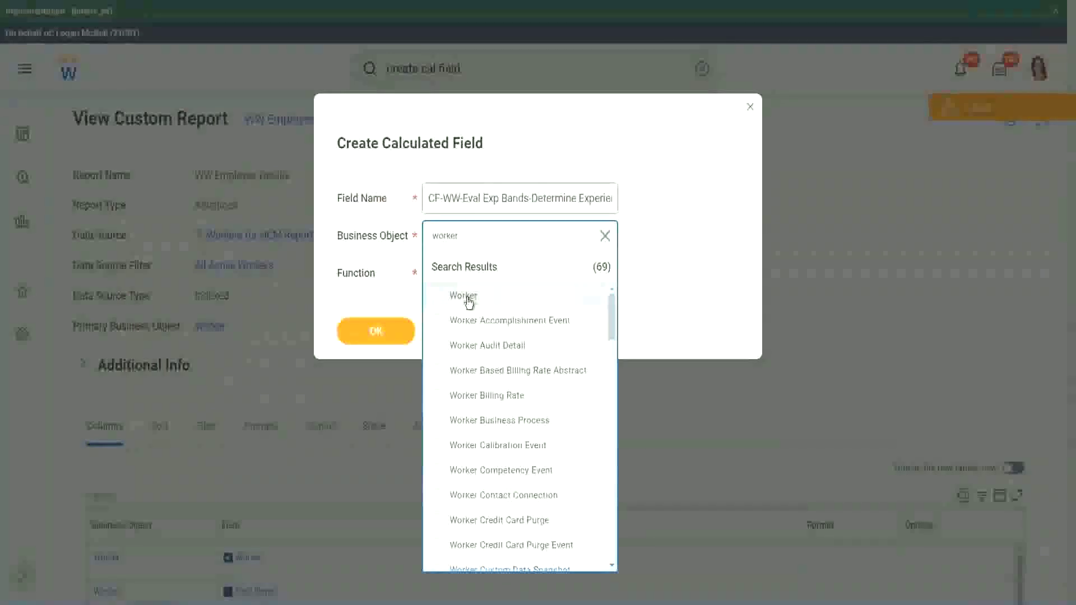
click(468, 300)
click(455, 270)
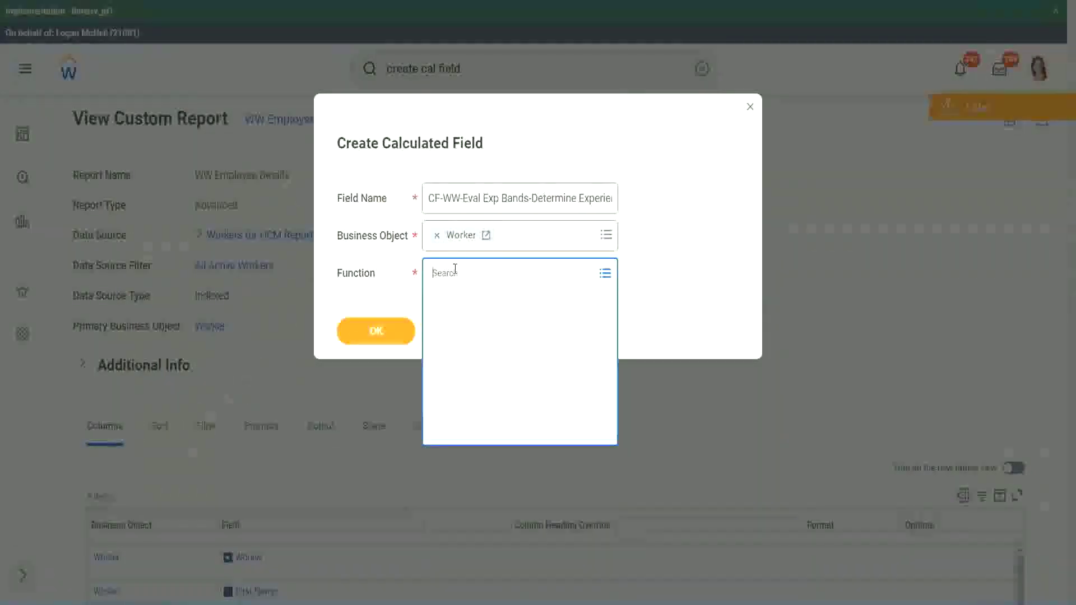
text(Eval e)
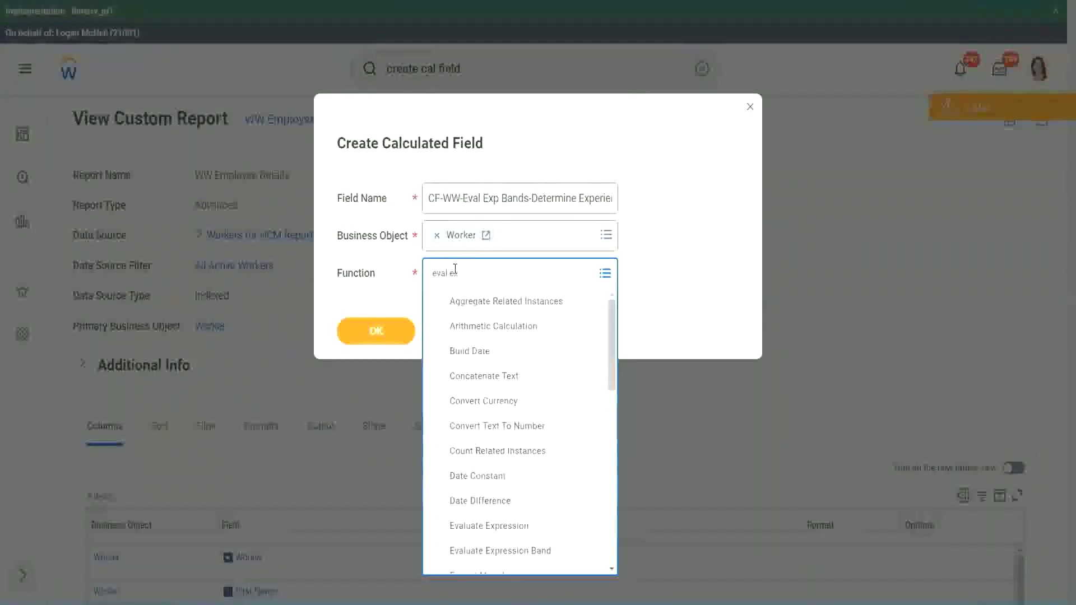
text(xp)
key(Return)
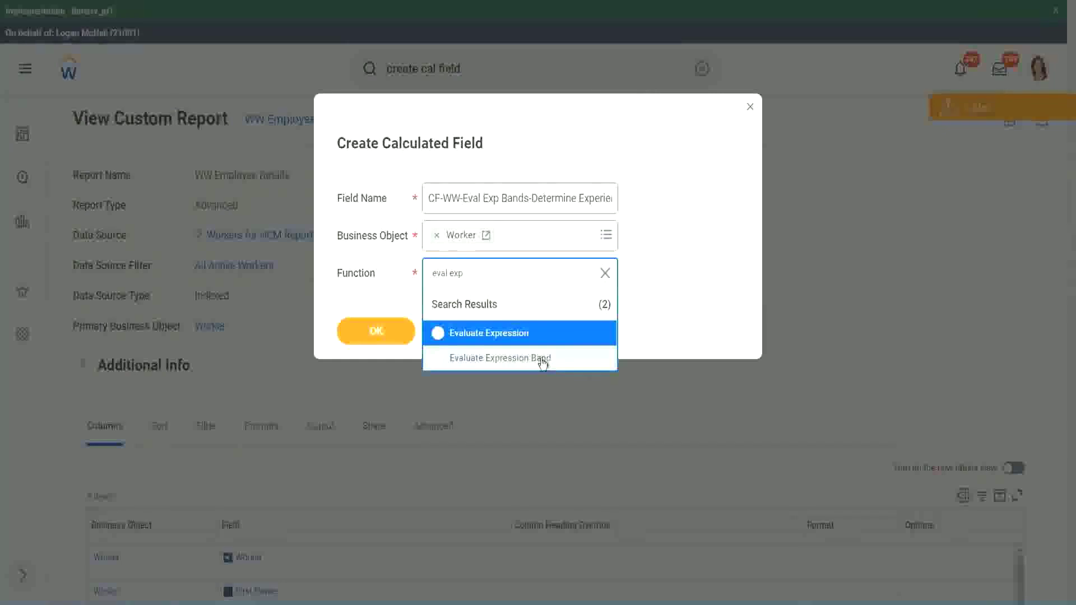
click(543, 358)
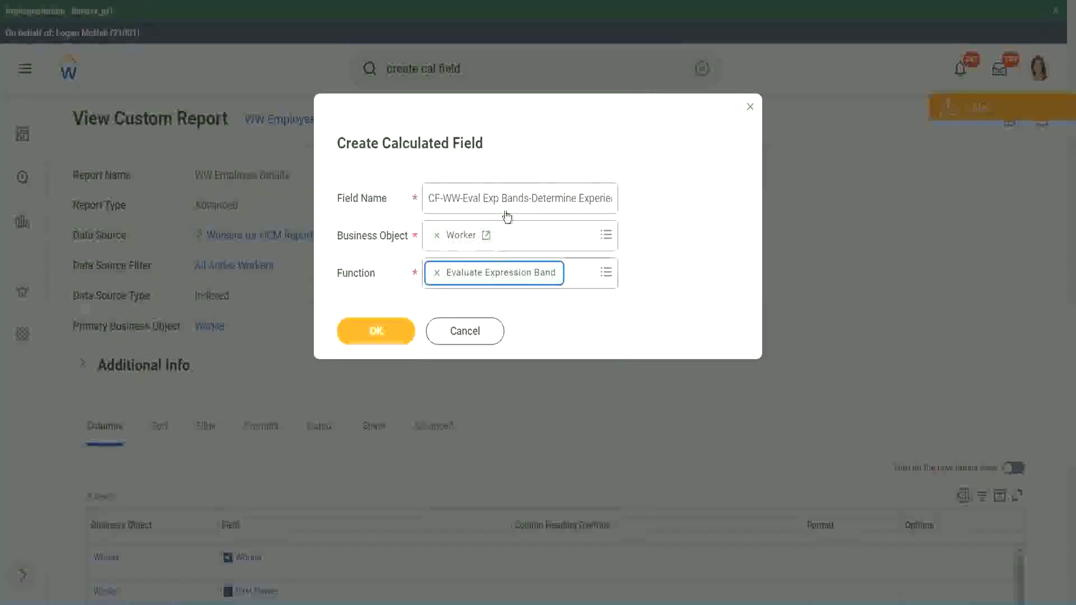
click(528, 198)
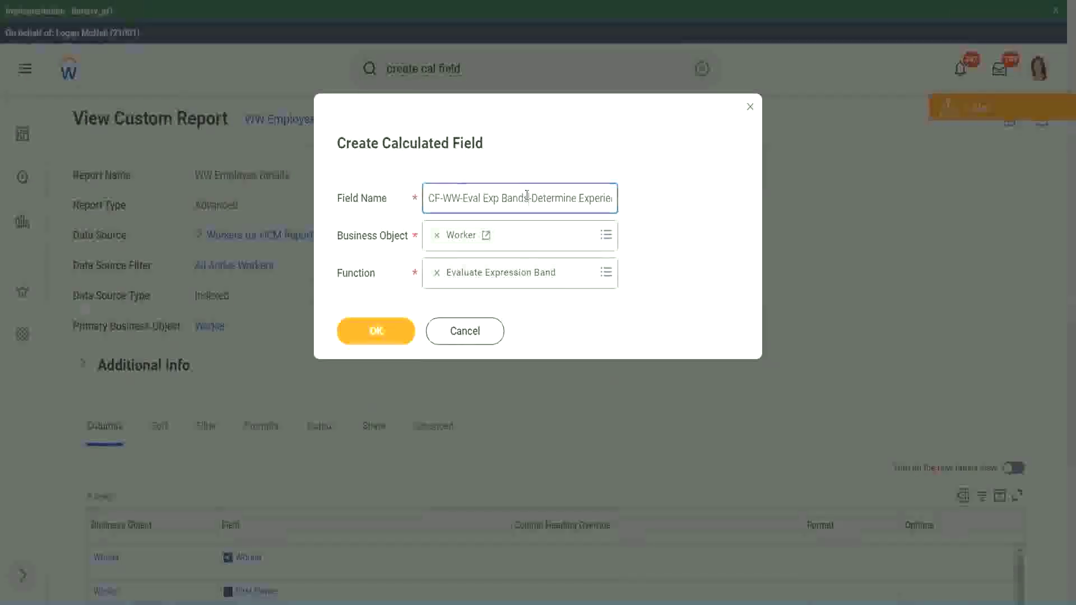
key(BackSpace)
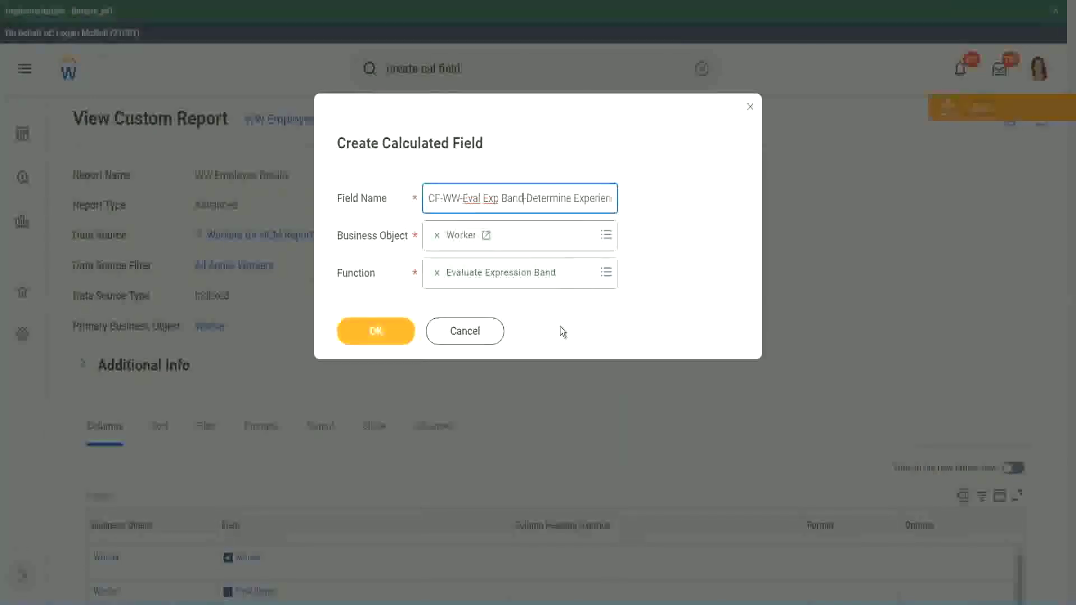
Create the field and type a Default Value for the Evaluate Expression Band definition
click(389, 328)
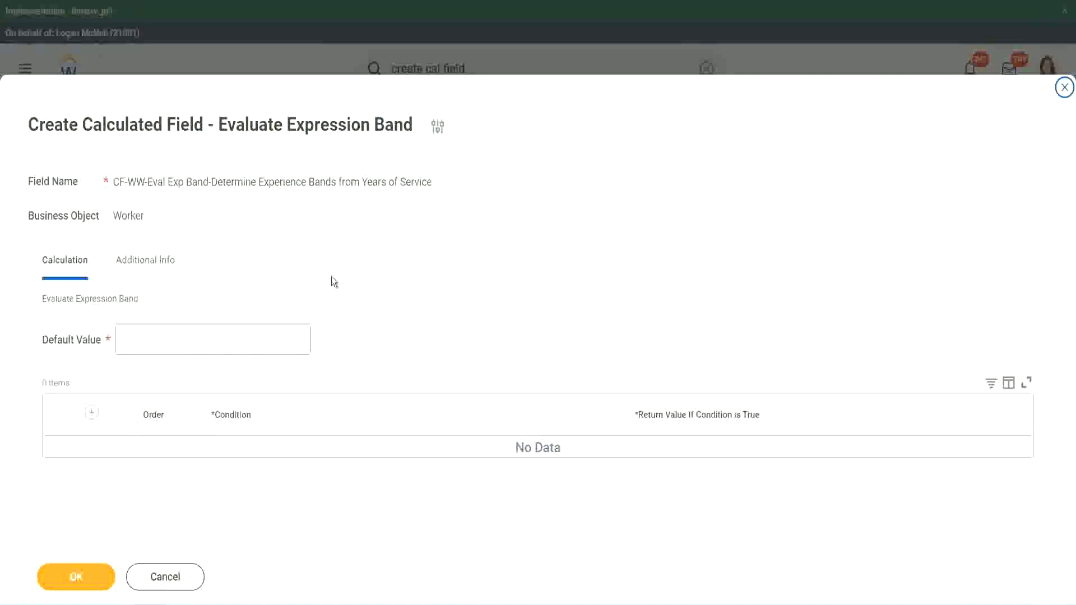
click(155, 346)
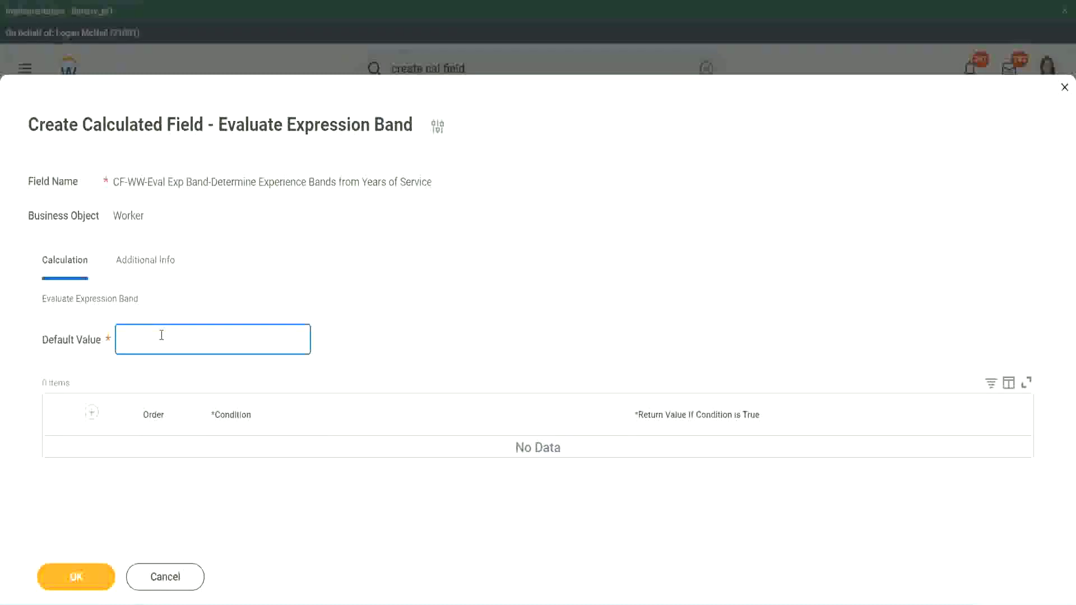
text(N)
key(BackSpace)
text(n)
Add the first condition row and clear stray text from its Return Value
click(91, 413)
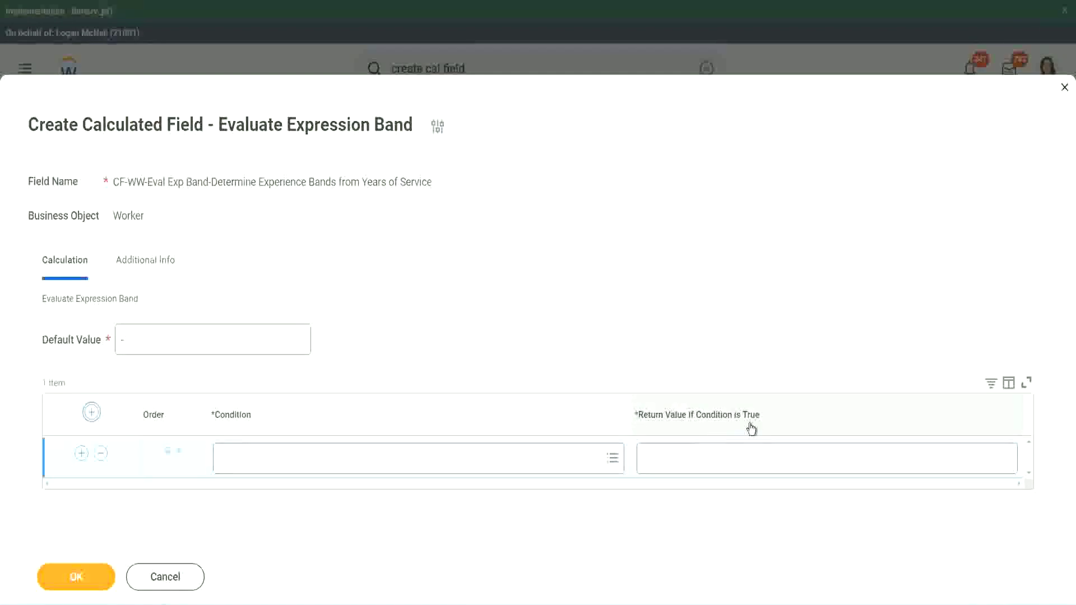
click(700, 461)
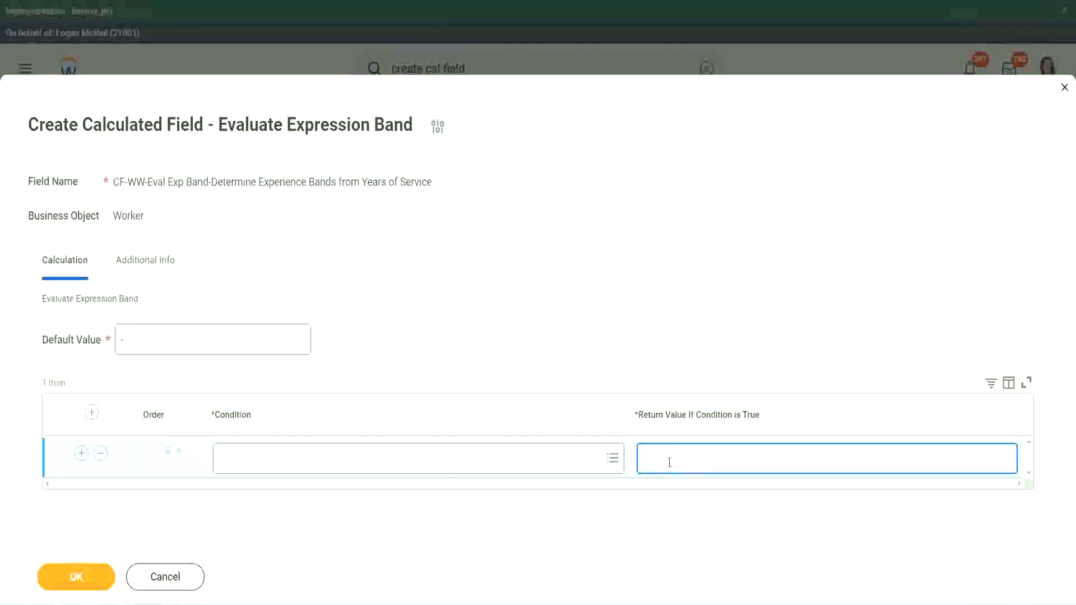
text(adkadjaidjaijdia)
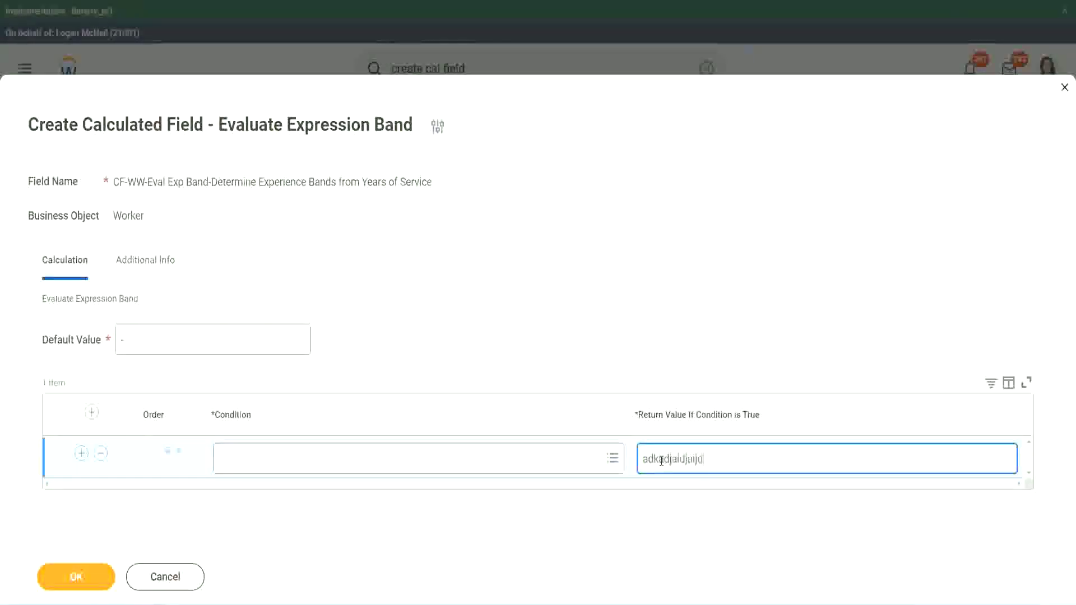
key(BackSpace)
key(BackSpace)
key(BackSpace)
key(BackSpace)
key(BackSpace)
key(BackSpace)
key(BackSpace)
key(BackSpace)
key(BackSpace)
key(BackSpace)
key(BackSpace)
key(BackSpace)
key(BackSpace)
key(BackSpace)
key(BackSpace)
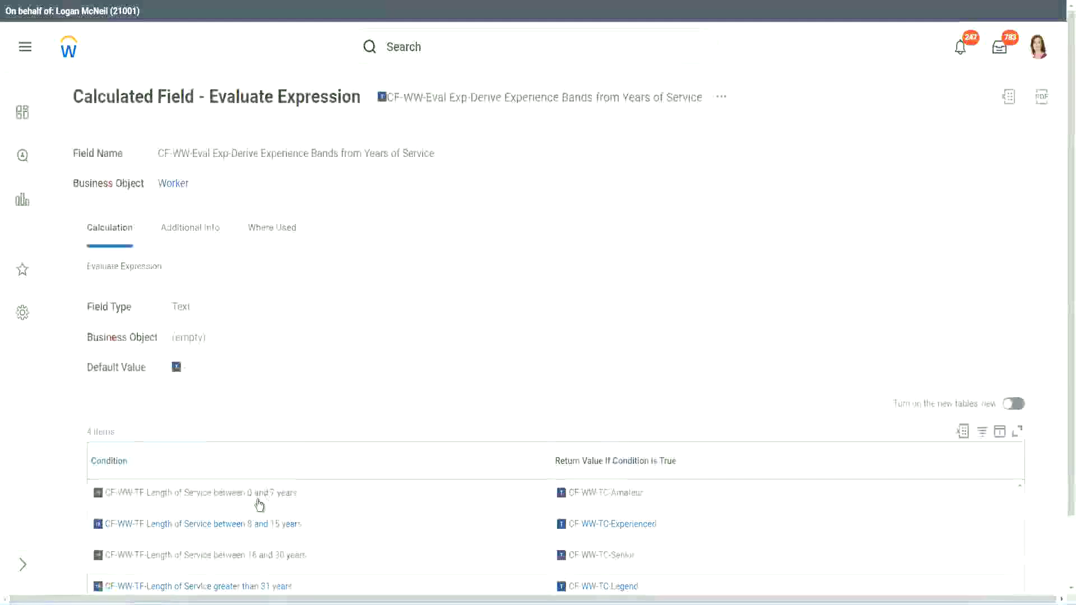
Paste the 0–7 years Length of Service condition into row one, return Amateur, and add a second row
right_click(249, 495)
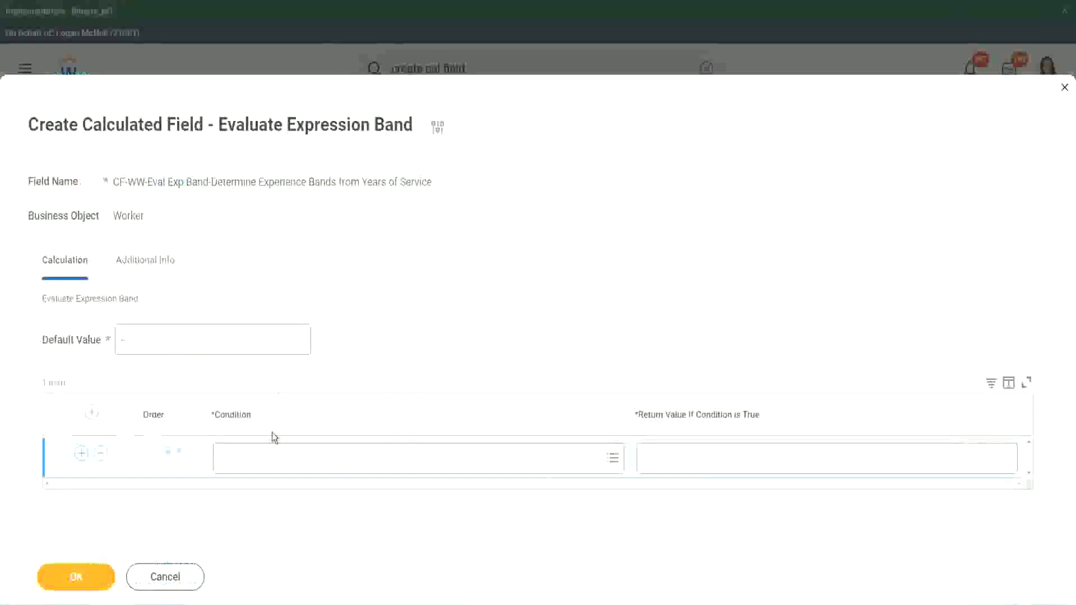
click(272, 462)
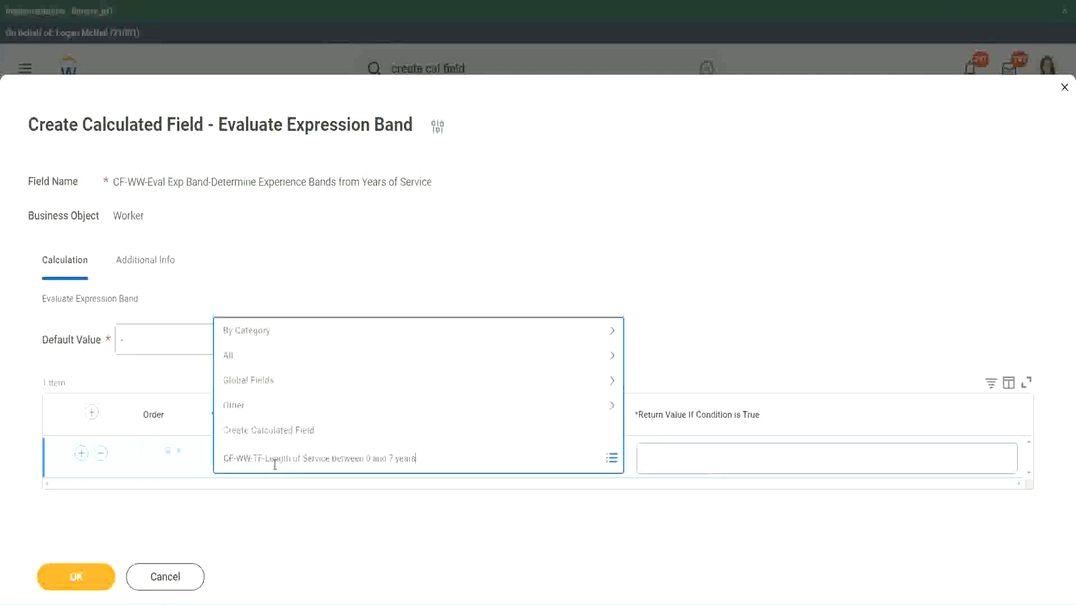
text(CF-WW-TF-Length of Service between 0 and 7 years)
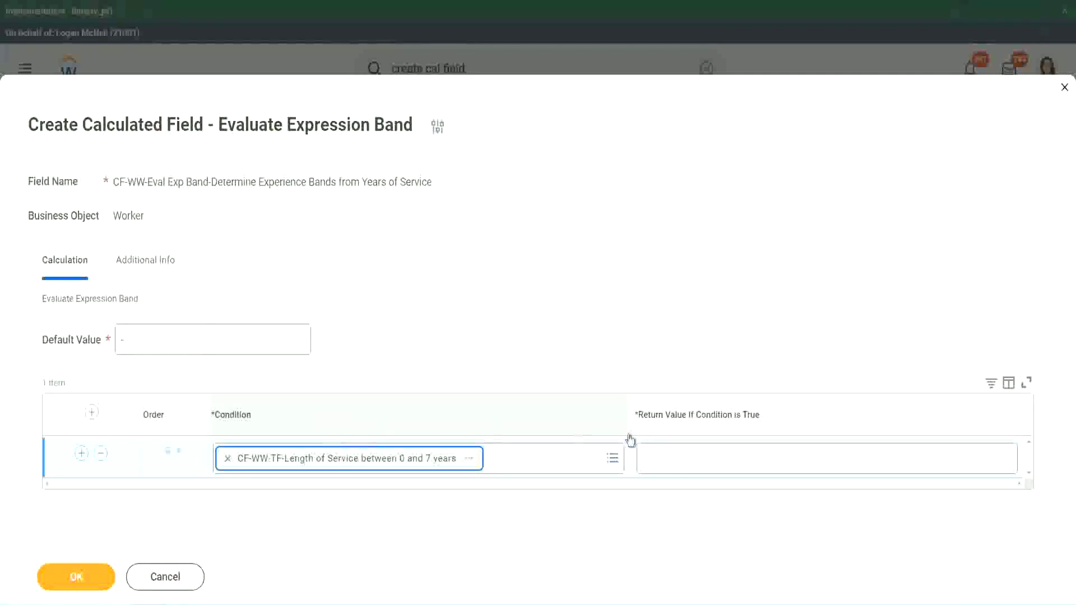
click(681, 449)
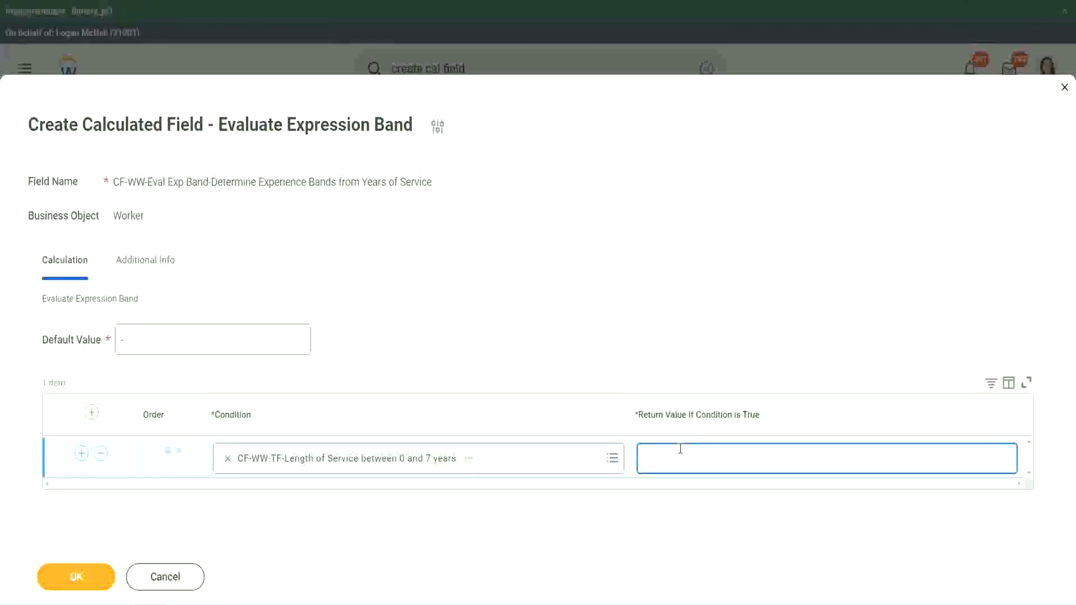
text(Amateur)
click(81, 453)
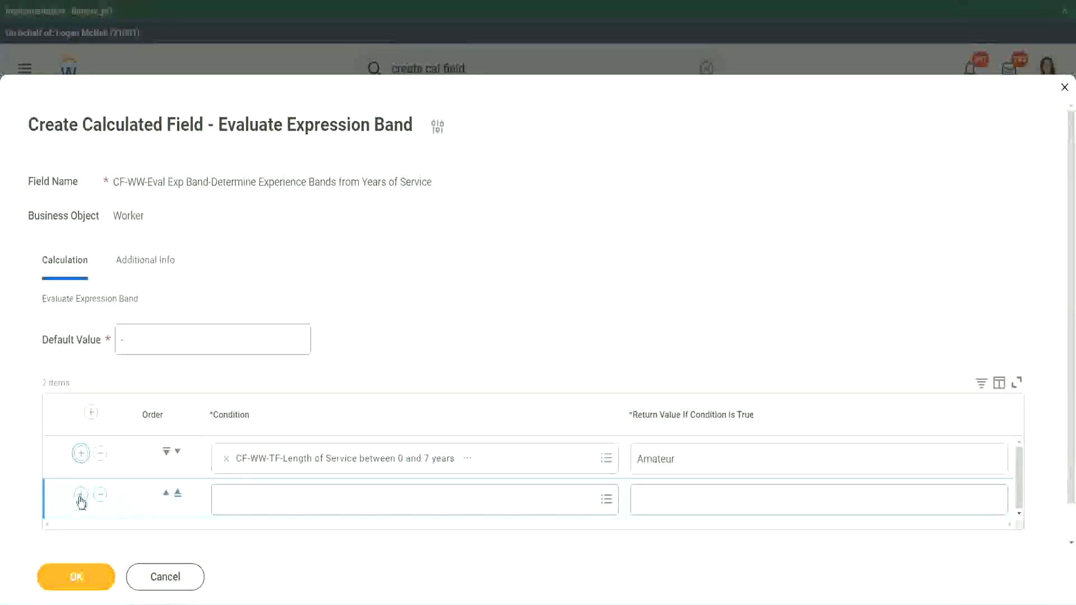
Add third and fourth rows and place the 16–30 years condition in row three
click(80, 495)
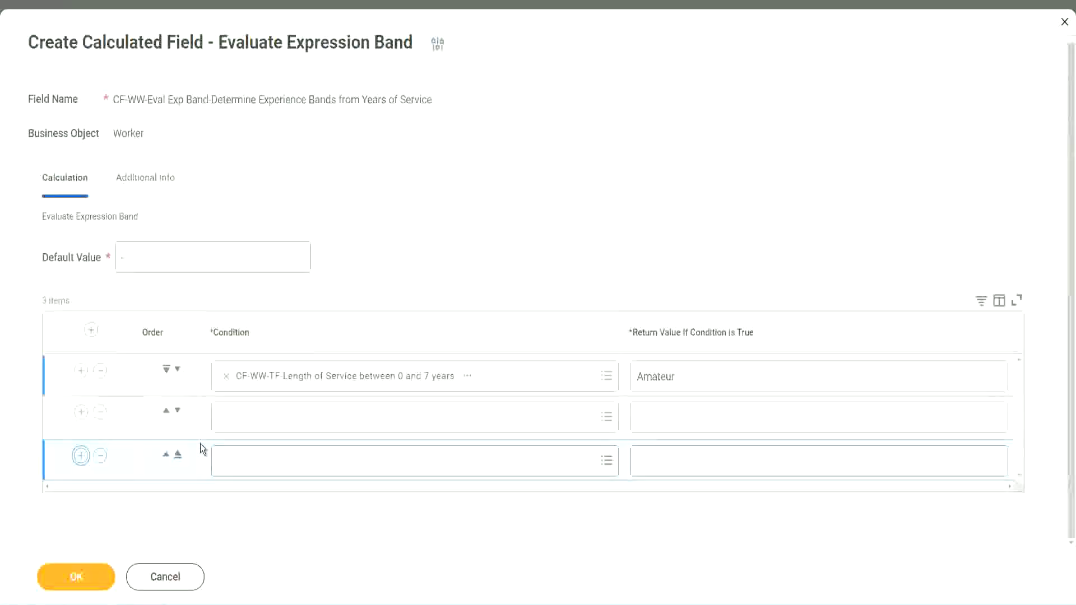
click(81, 453)
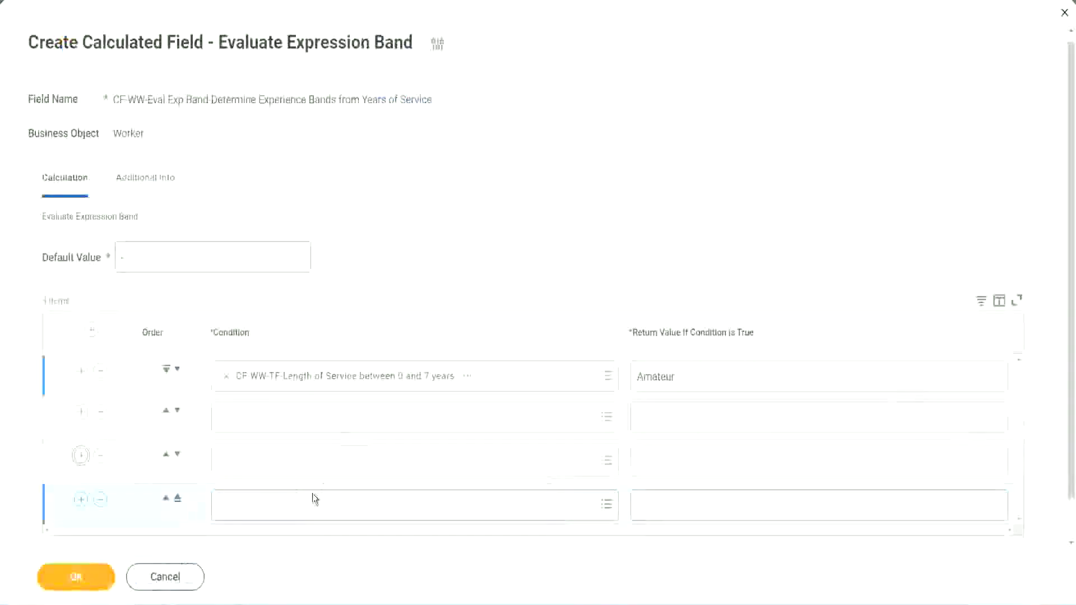
click(275, 411)
text(CF-WW-TF-Length of Service between 16 and 30 years)
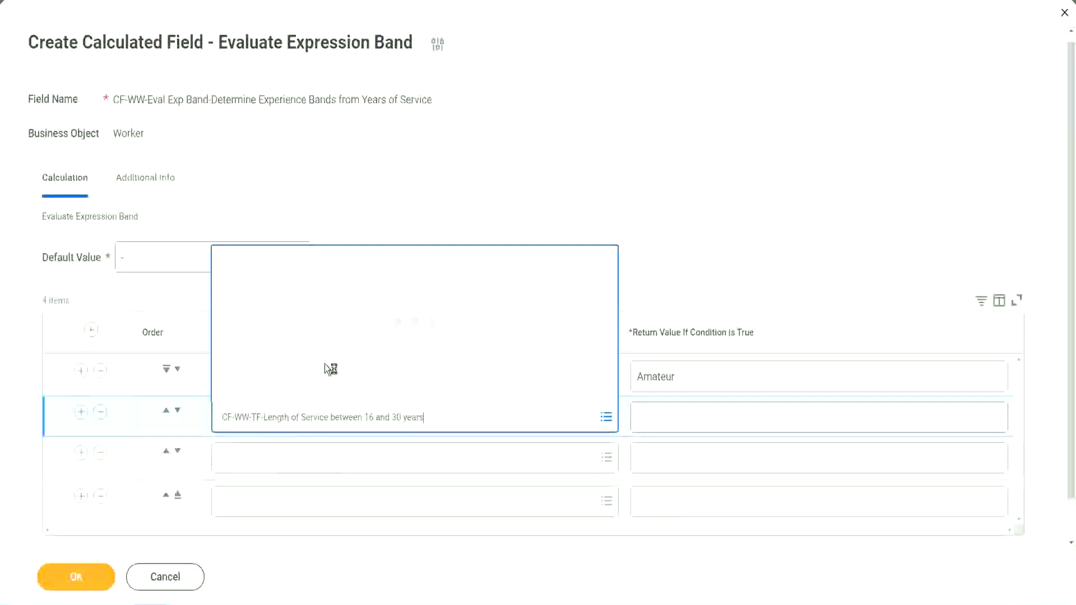
click(178, 410)
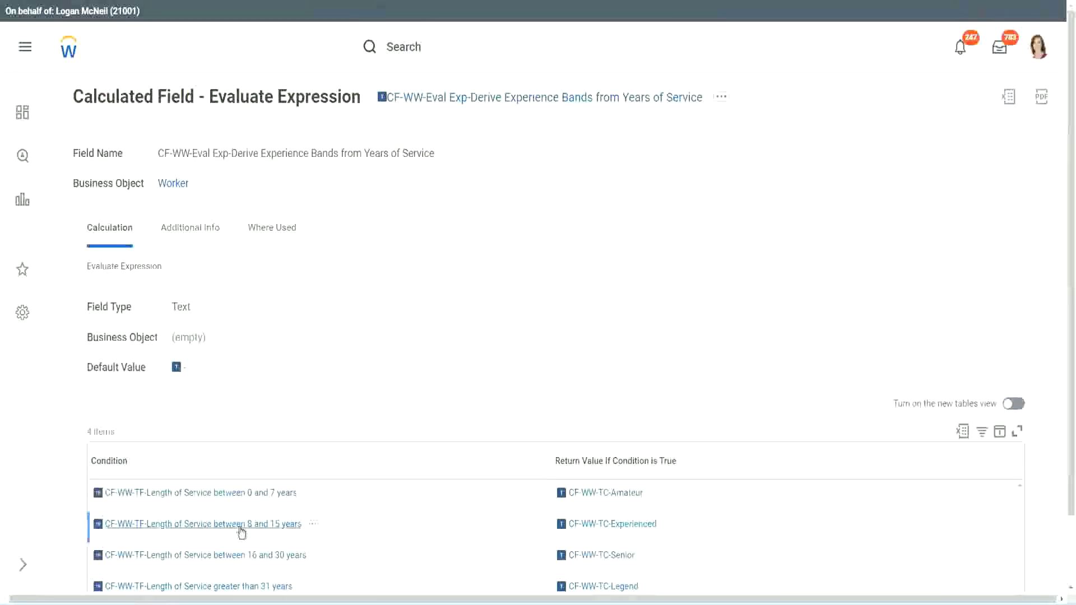
Copy the 8–15 years condition from the reference field and paste it into row two
right_click(241, 531)
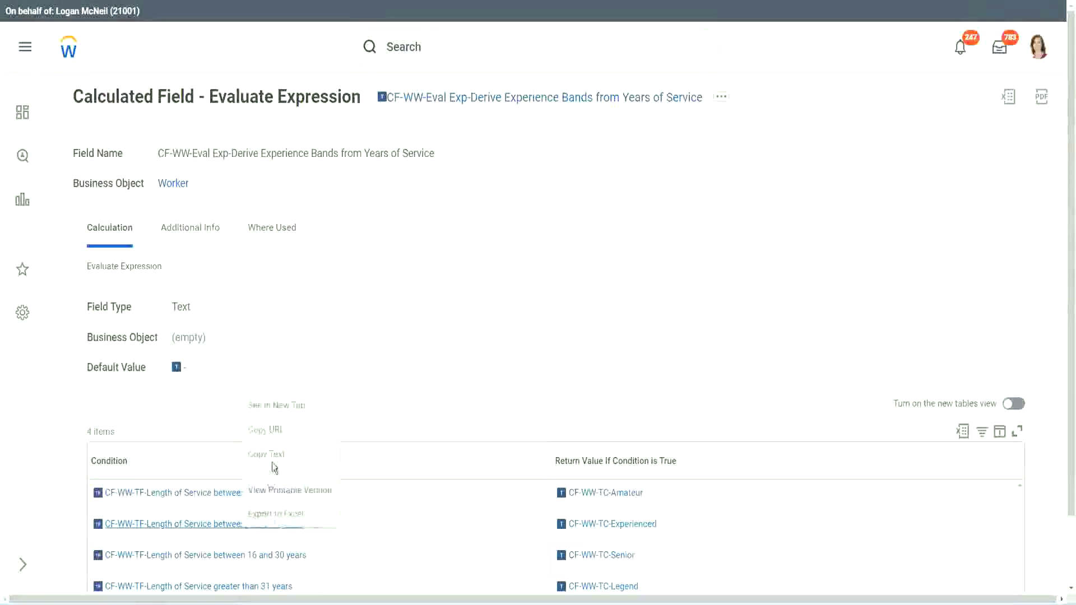
click(271, 452)
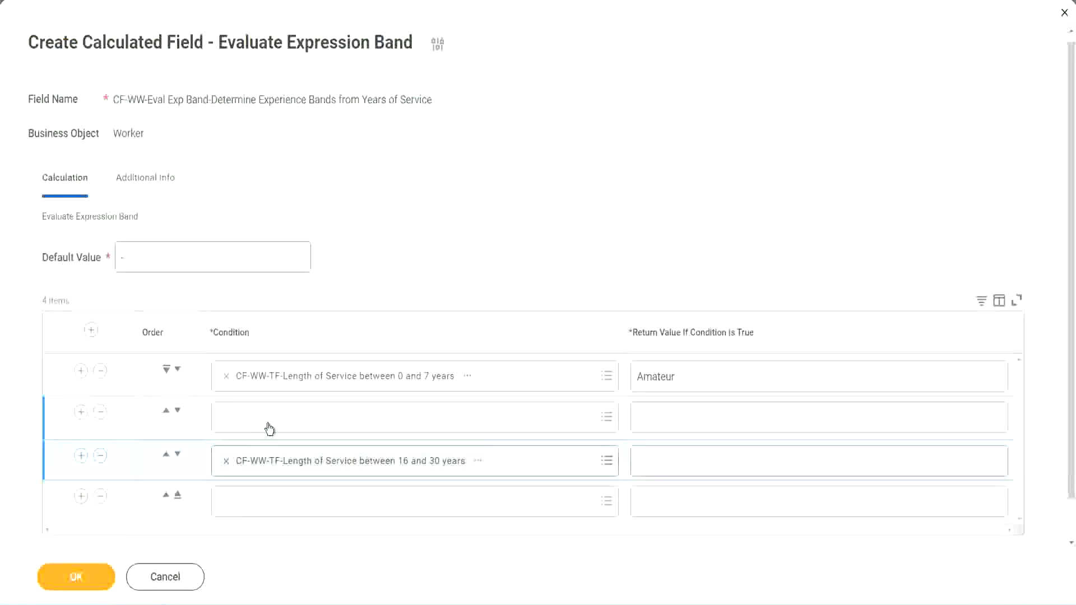
click(269, 429)
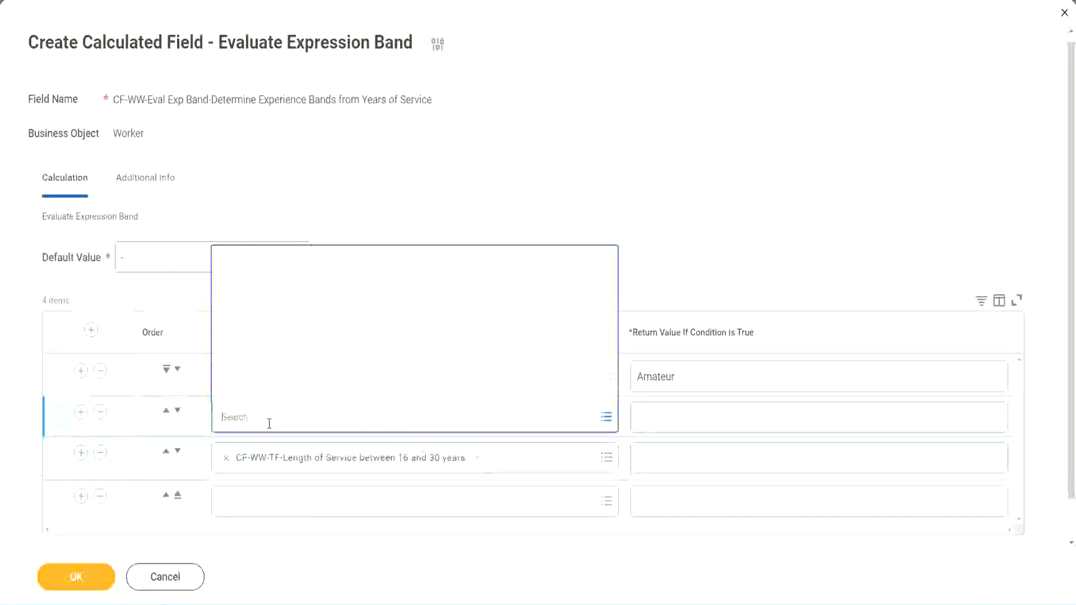
text(CF-WW-TF-Length of Service between 8 and 15 years)
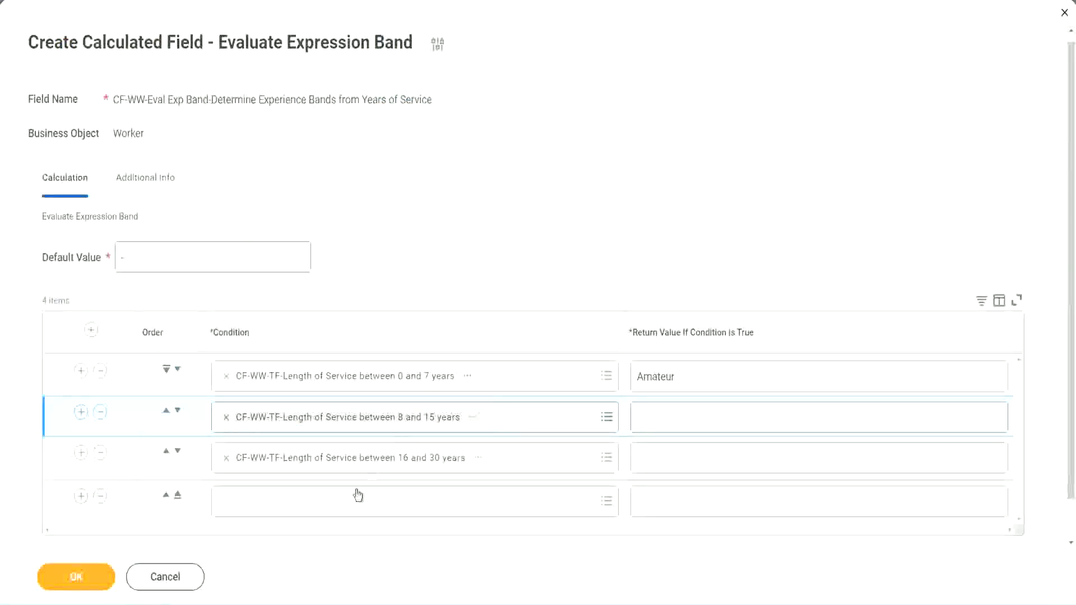
Paste the greater-than-31-years condition into row four and return Legend
click(311, 499)
text(CF-WW-TF-Length of Service greater than 31 years)
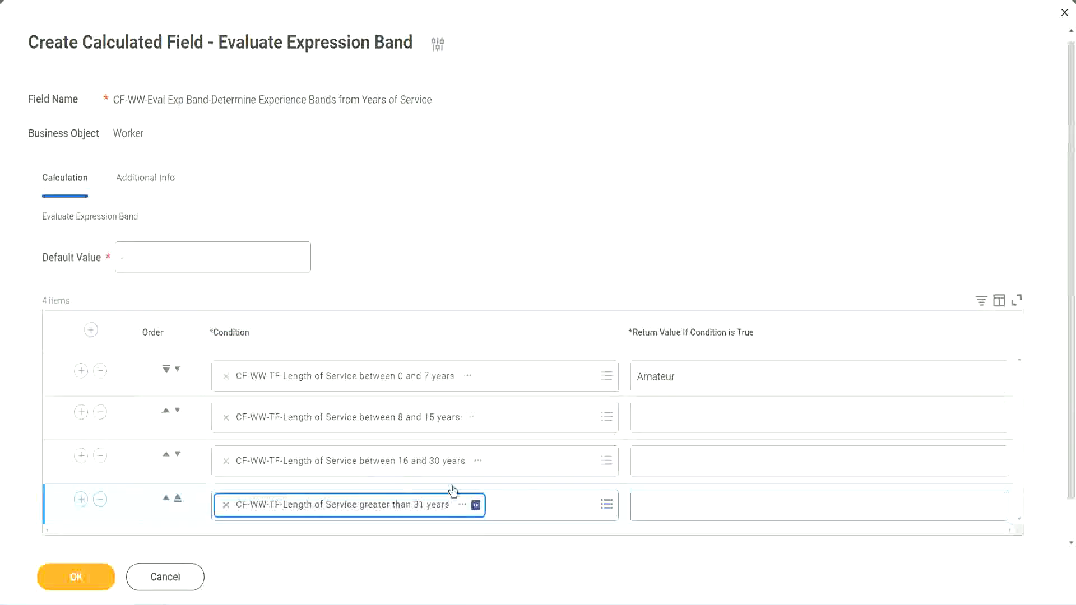
click(707, 504)
text(Le)
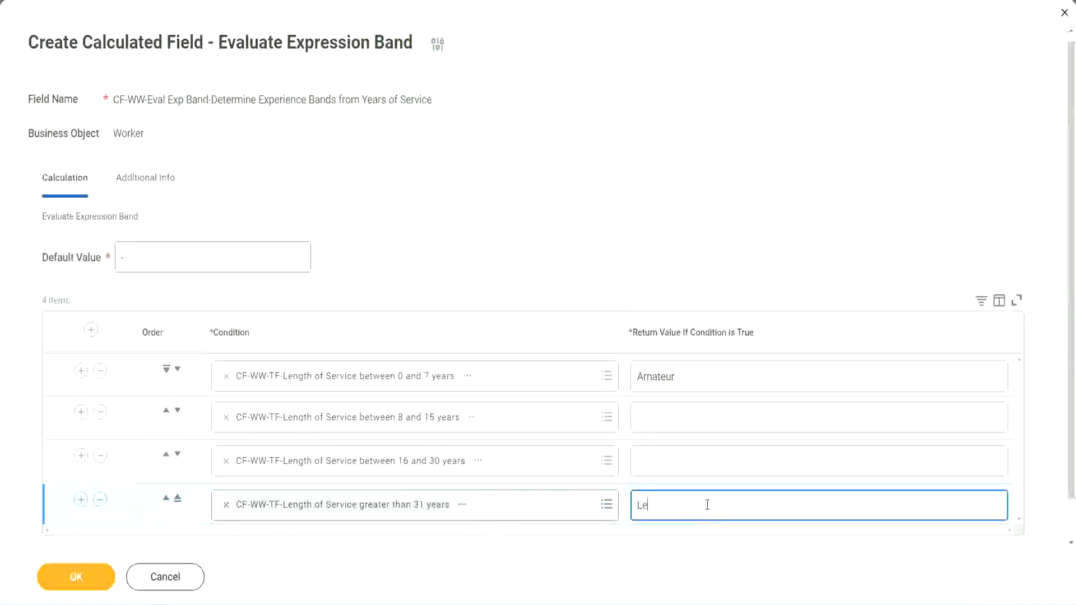
text(gend)
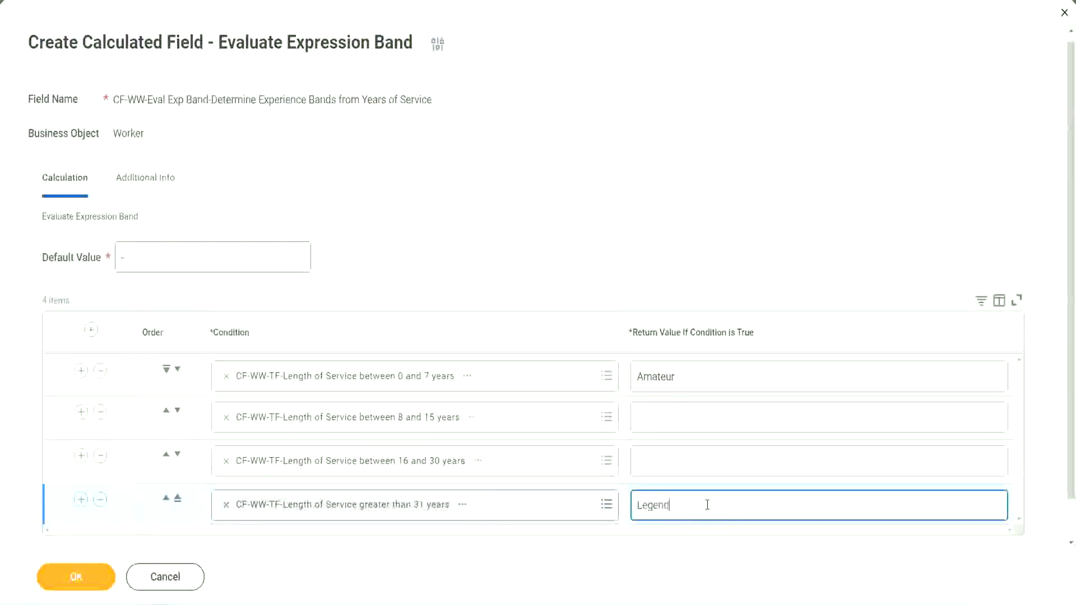
Enter Senior and Experienced as return values for rows three and two, then submit
click(661, 460)
text(S)
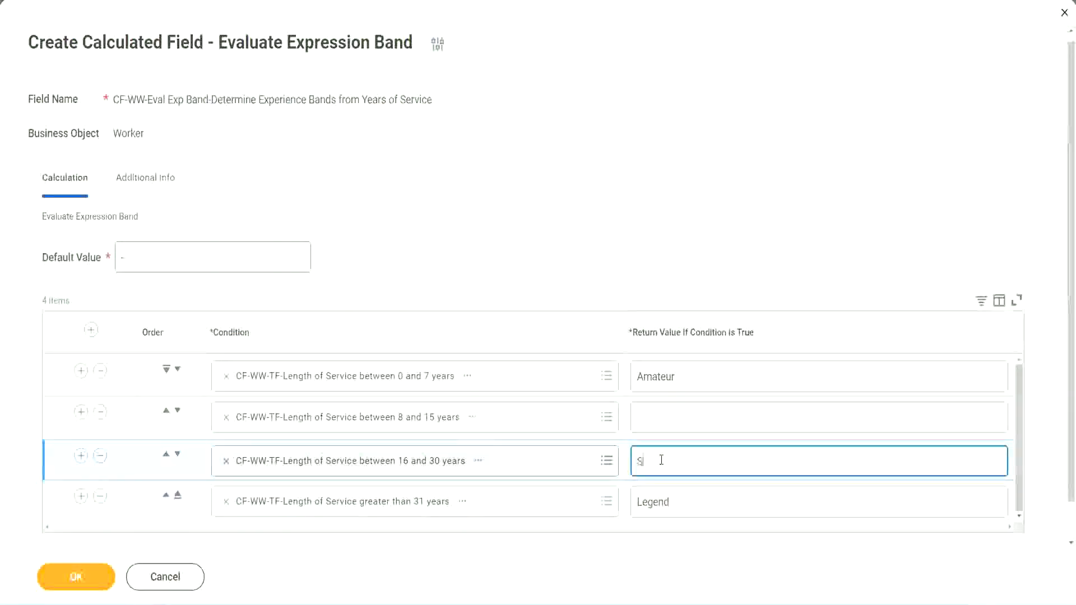
text(enior)
click(678, 418)
text(Ex)
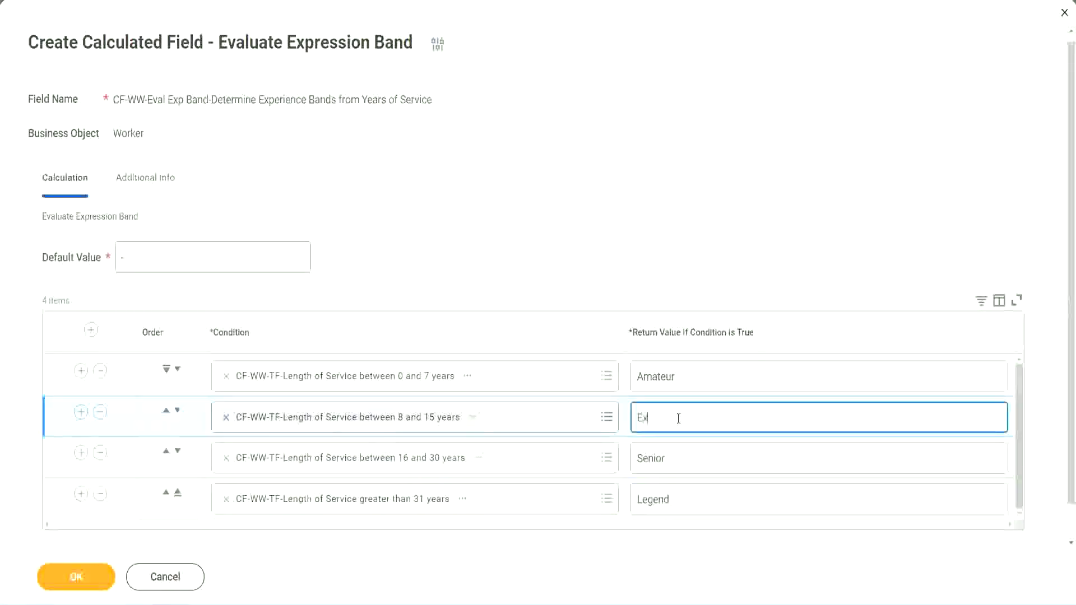
text(perienced)
click(95, 579)
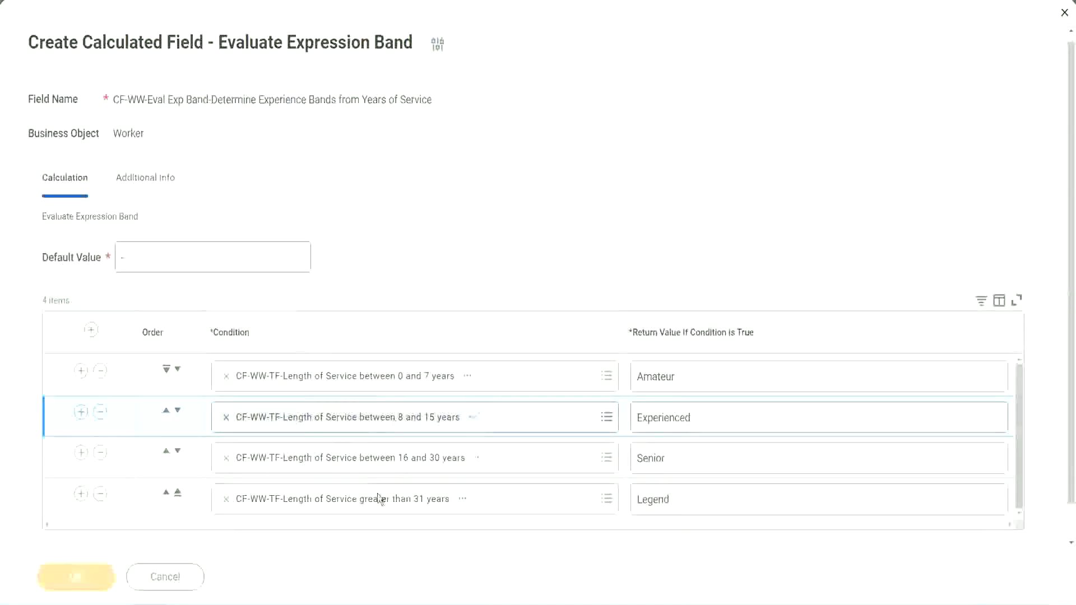
Review the saved field's Amateur, Experienced and Senior return values
scroll(368, 342, down, 3)
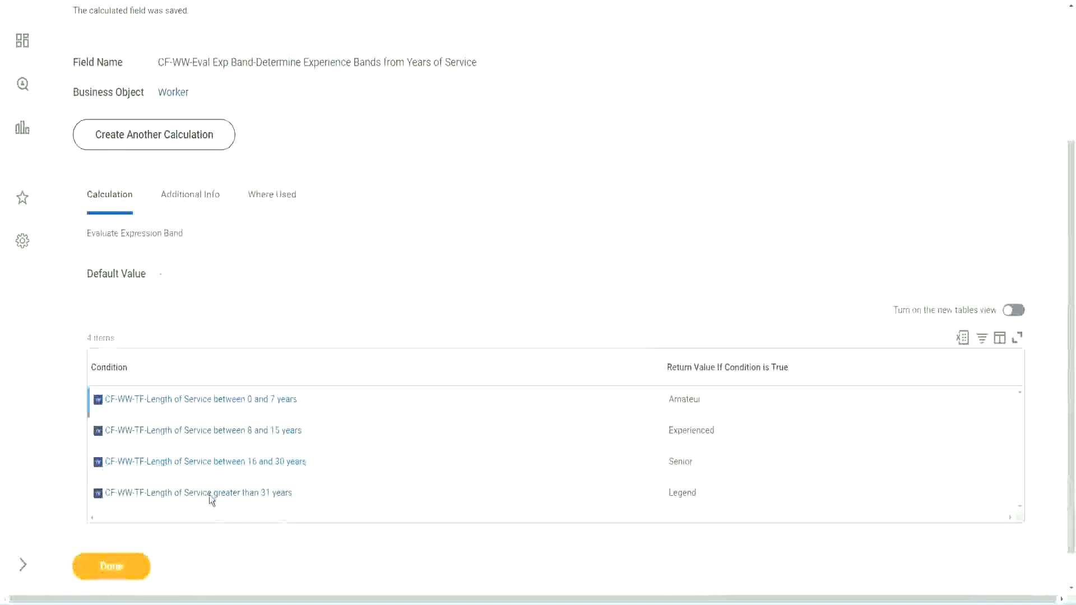
double_click(688, 398)
double_click(682, 431)
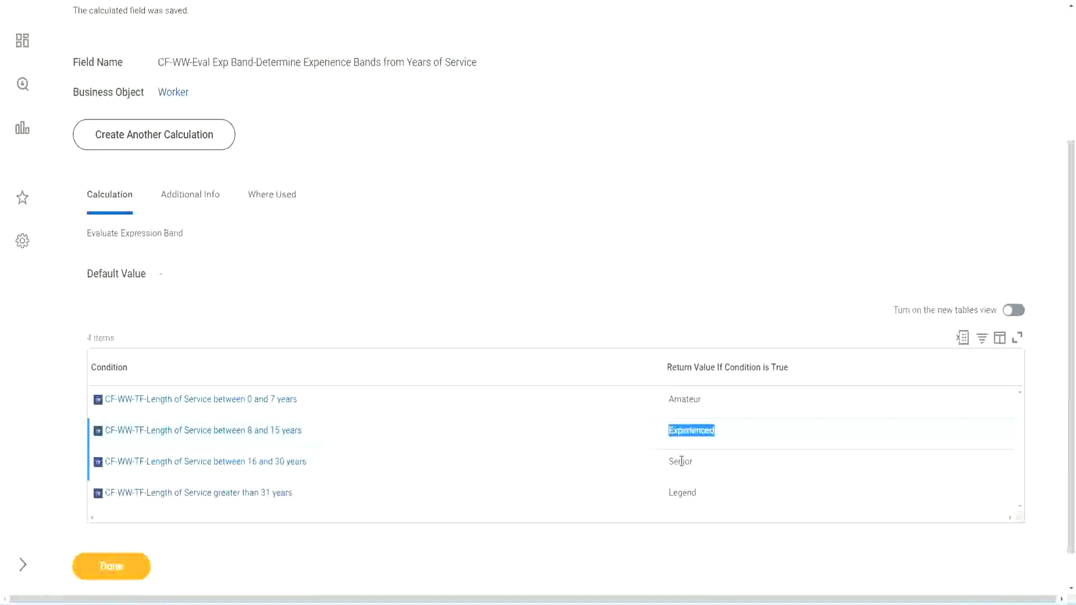
double_click(682, 461)
click(685, 492)
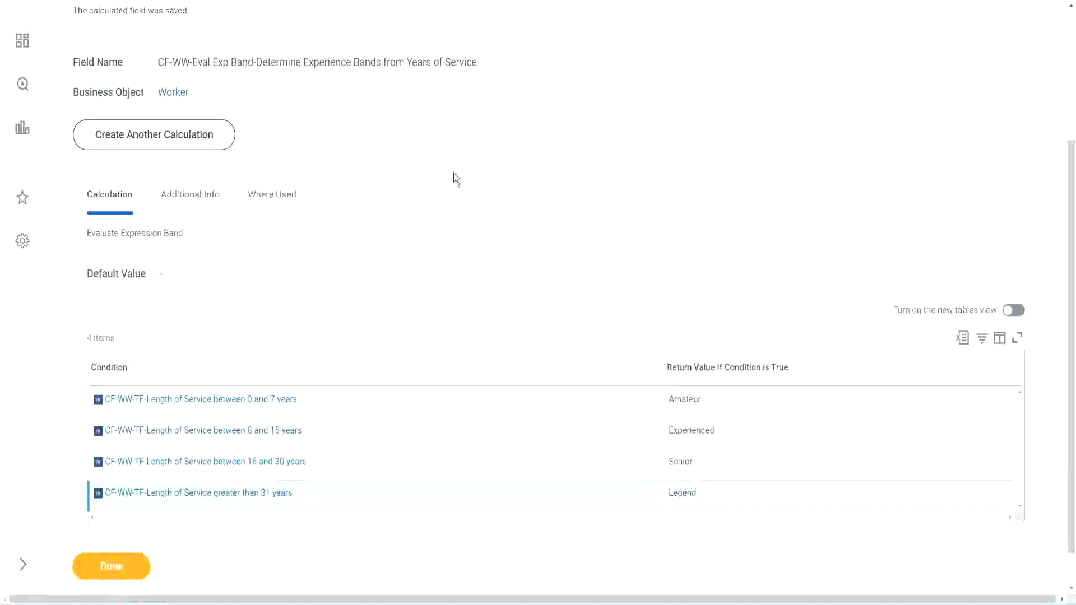
scroll(455, 178, up, 3)
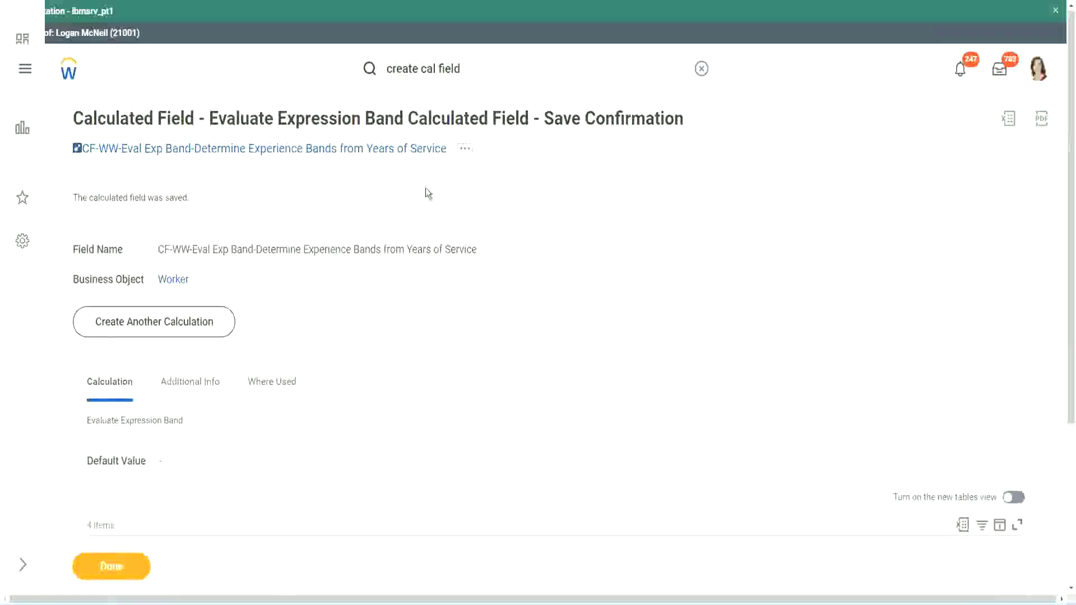
Copy the saved calculated field's name and scroll through its four condition rows
right_click(353, 154)
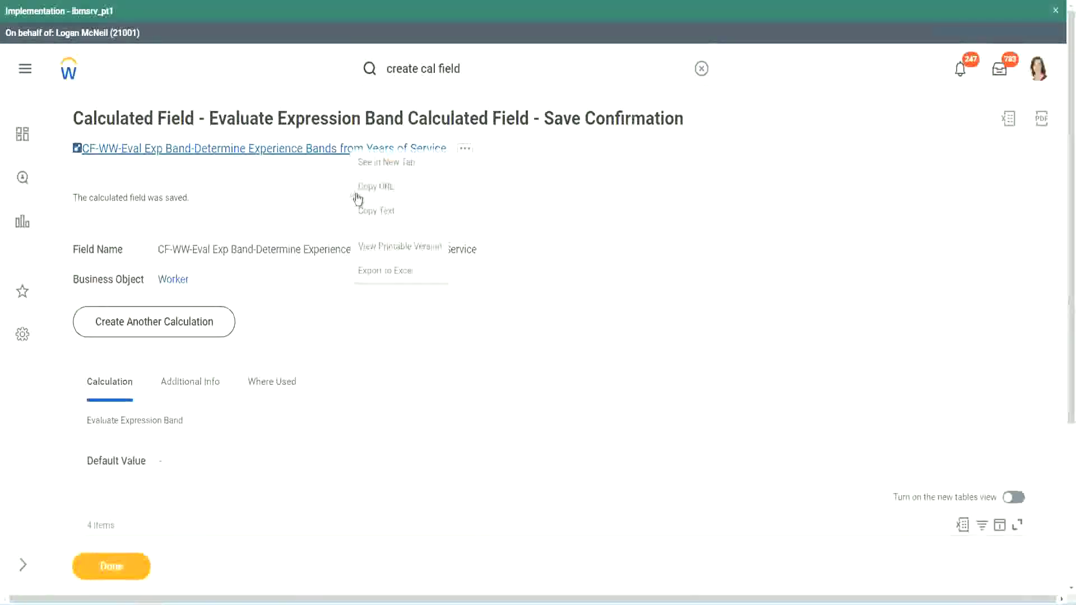
click(372, 211)
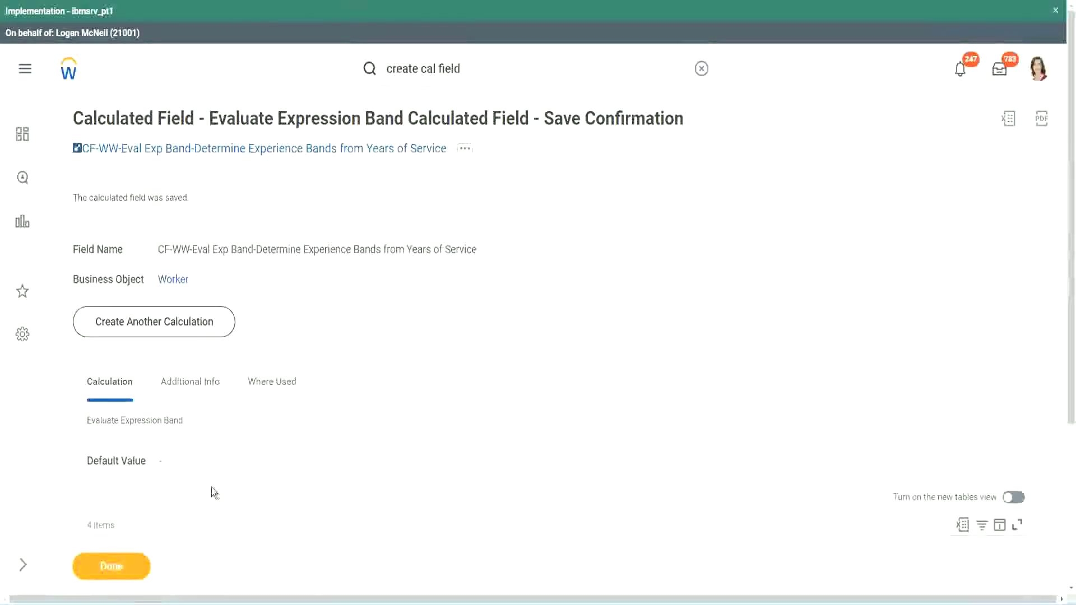
scroll(355, 434, down, 3)
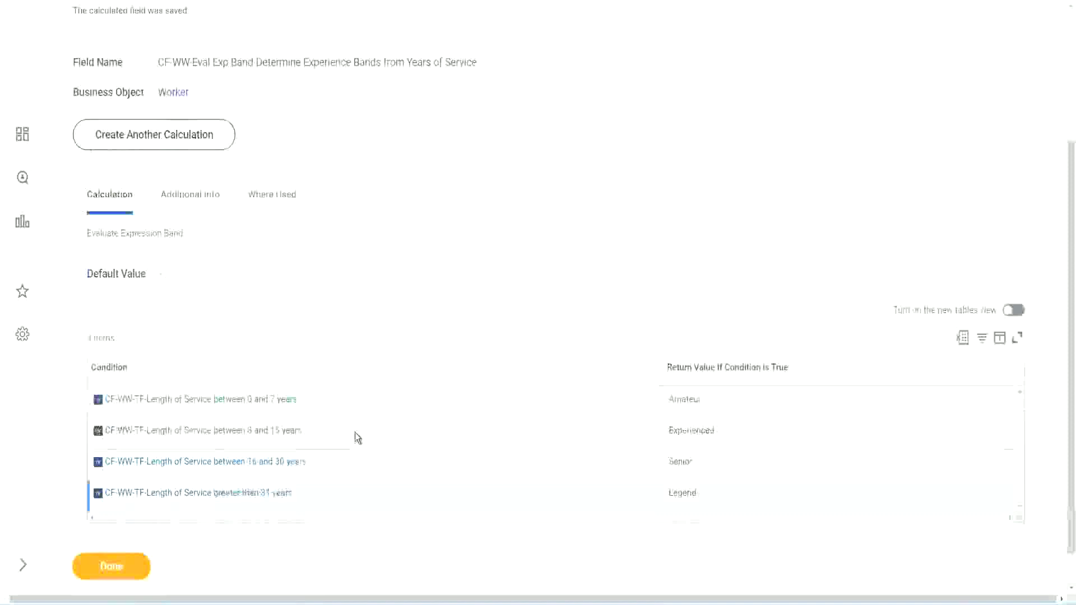
scroll(370, 408, down, 1)
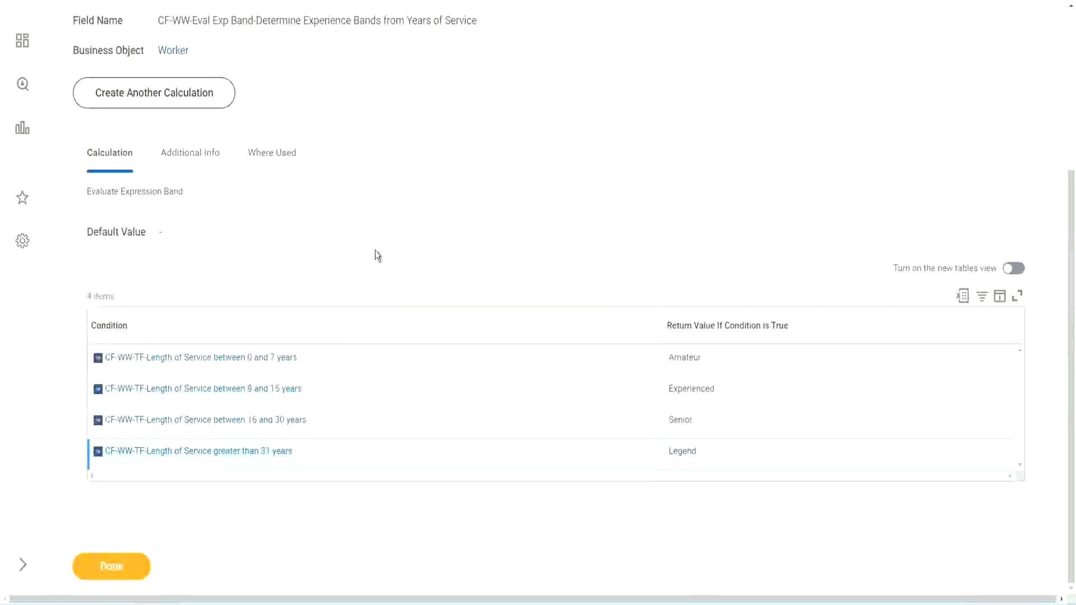
scroll(375, 256, up, 2)
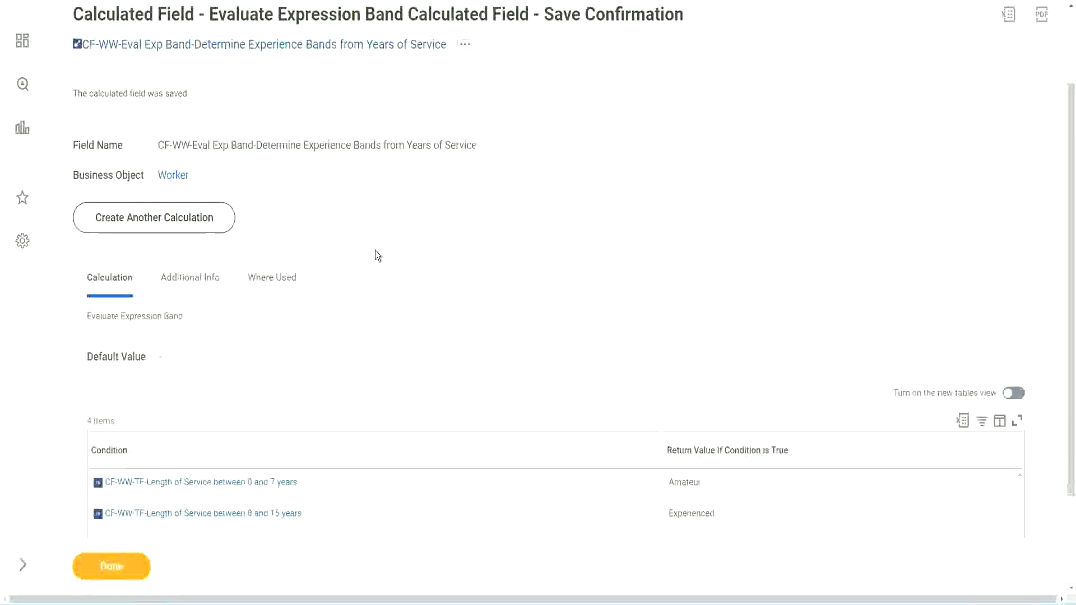
scroll(375, 255, down, 2)
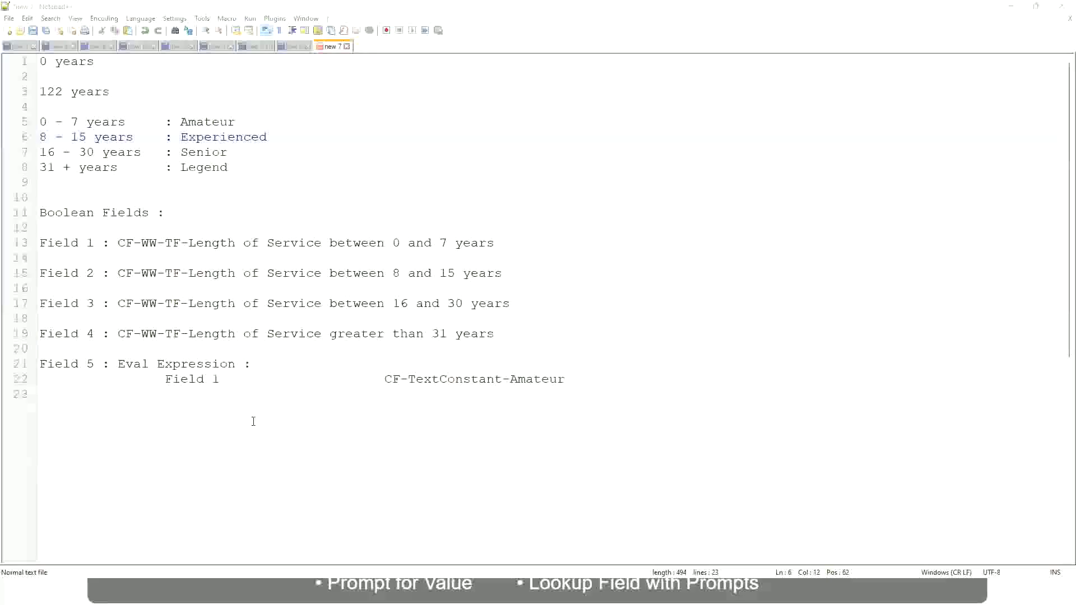
key(alt+Tab)
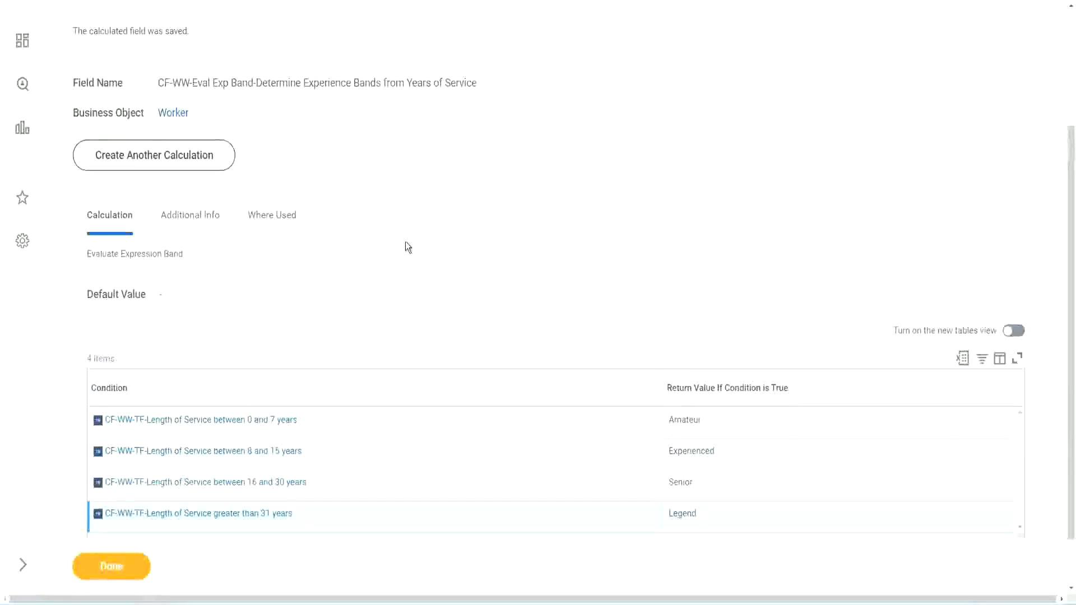
Finish with the saved field via Done, then choose Custom Report > Edit on WW Employee Details
scroll(405, 241, up, 3)
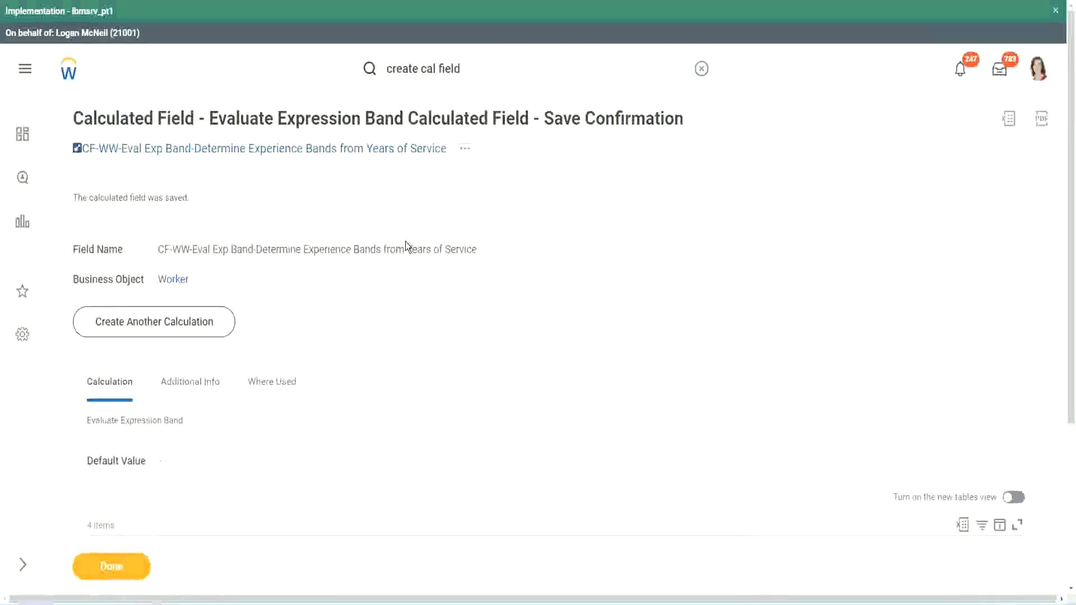
scroll(405, 241, down, 5)
click(115, 577)
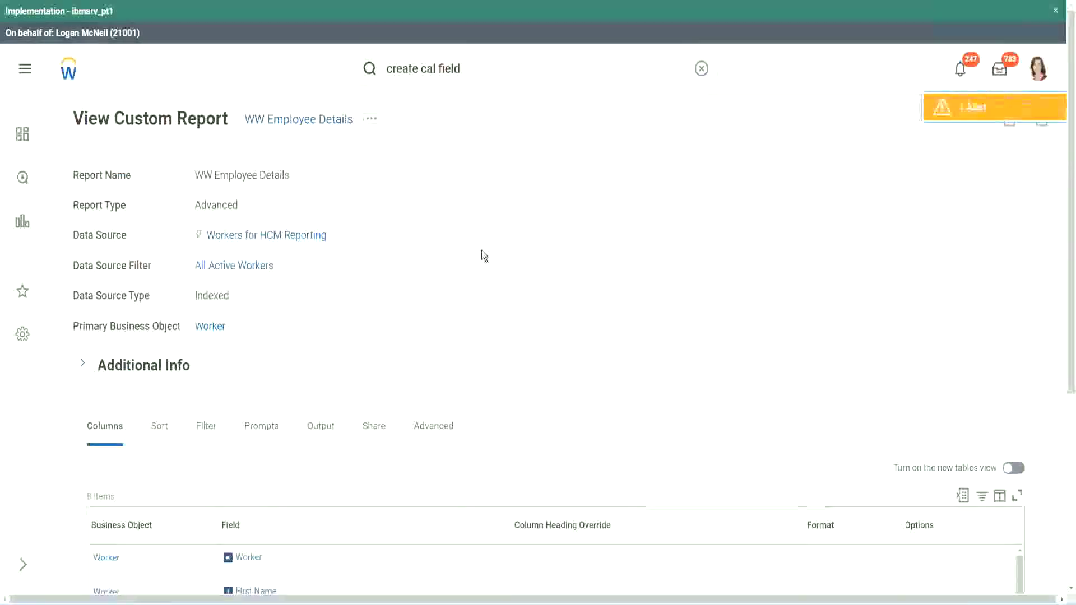
scroll(482, 250, down, 3)
scroll(482, 250, up, 3)
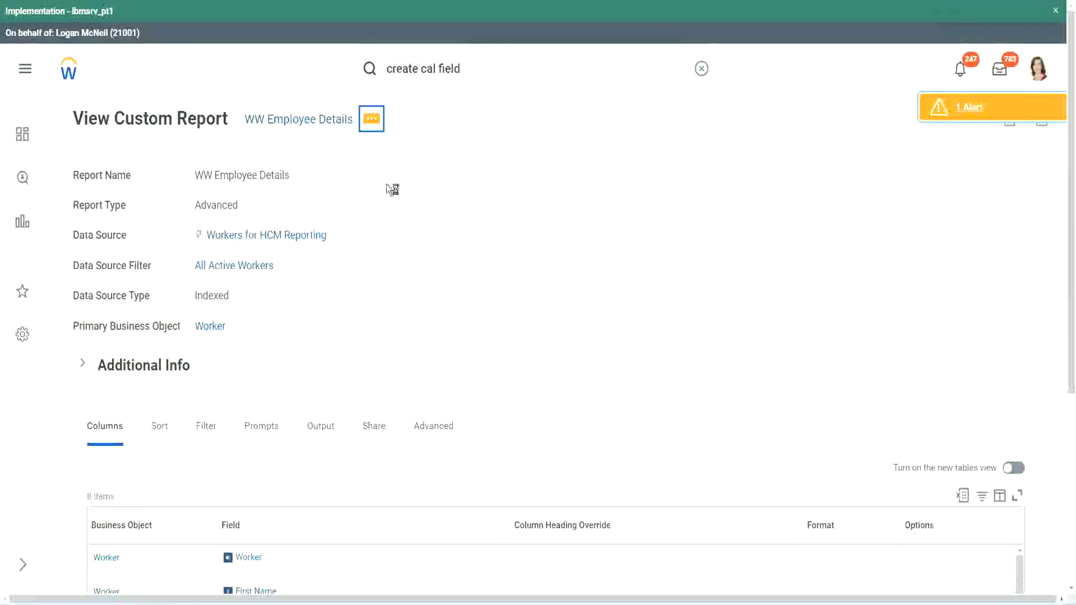
mouse_move(513, 183)
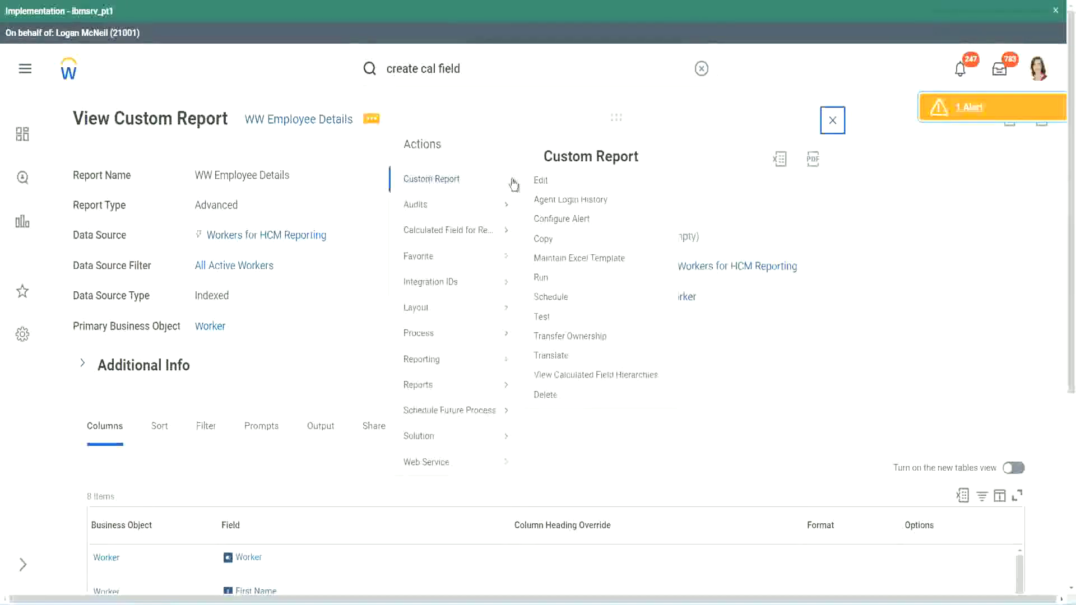
click(548, 183)
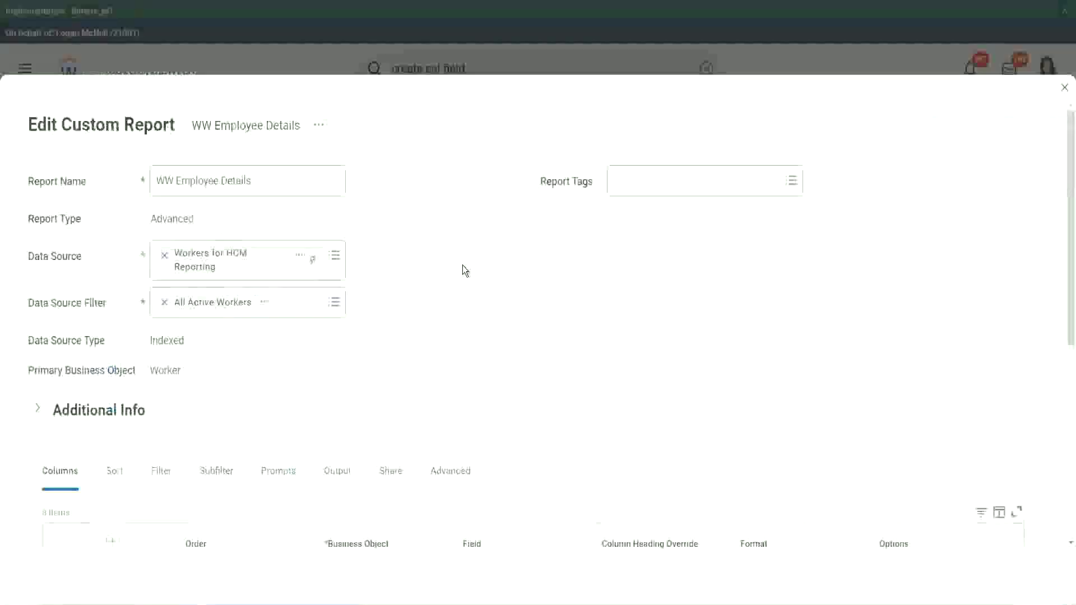
Add a new row after the last column and copy the existing Eval Exp field's name
scroll(463, 264, down, 9)
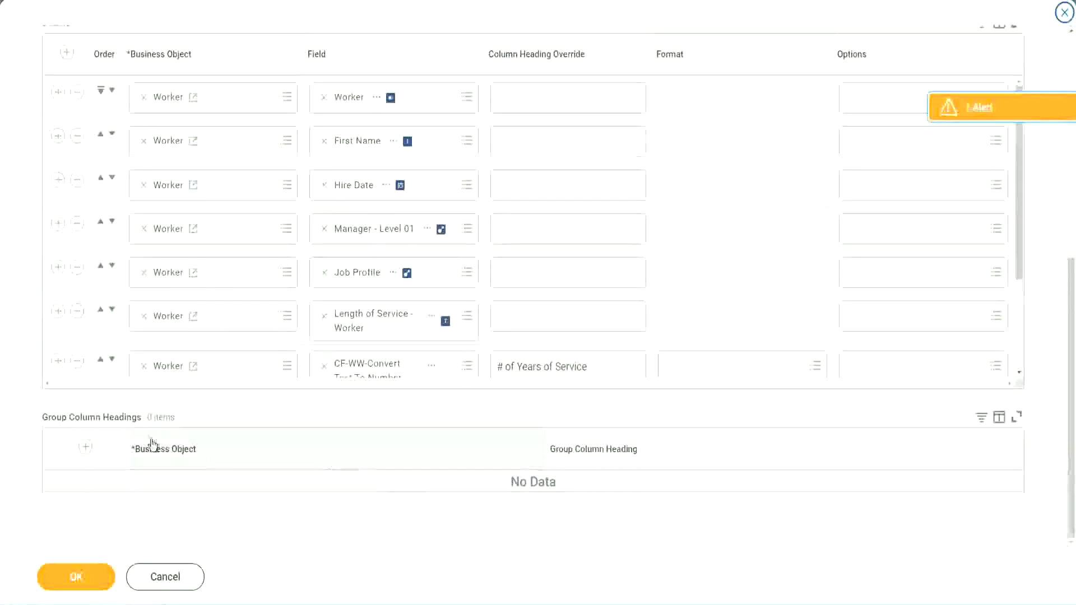
scroll(168, 317, down, 3)
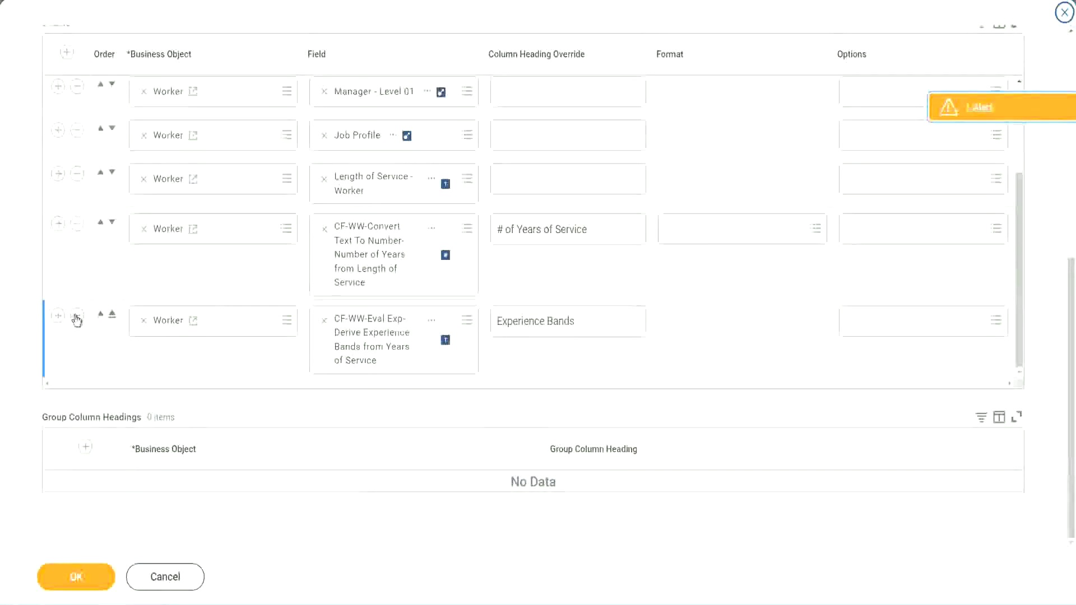
click(58, 315)
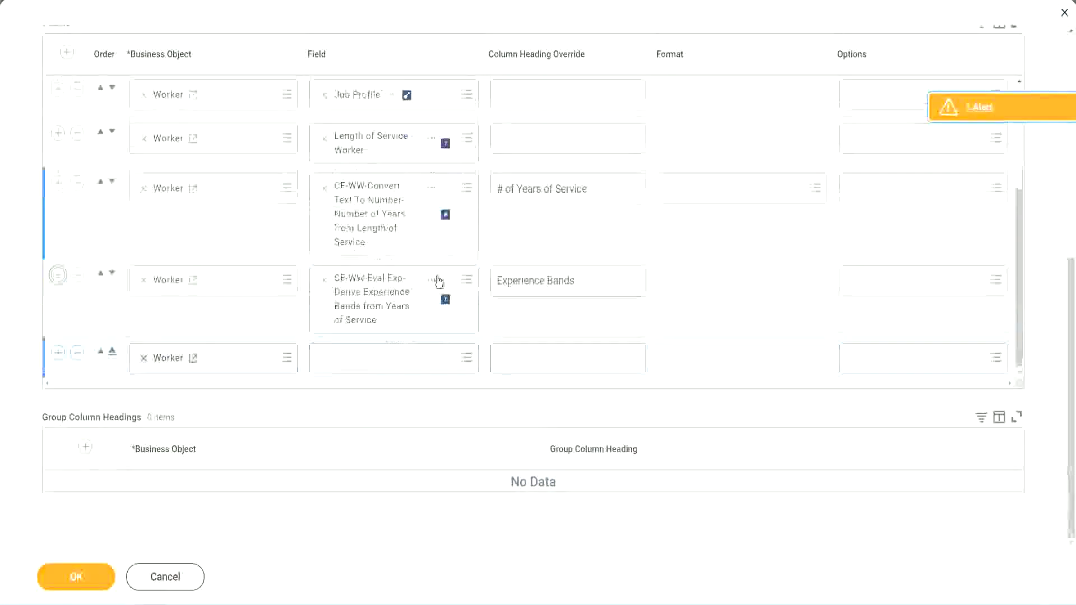
right_click(376, 305)
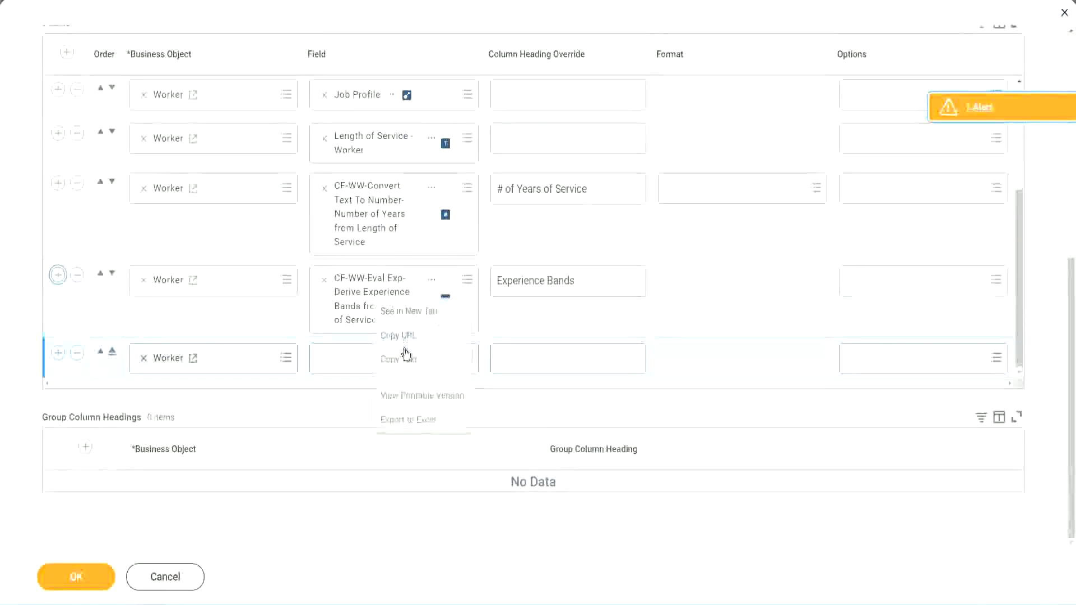
click(363, 370)
Search for 'CF-WW-Eval Exp Band' and choose its Determine Experience Bands from Years of Service field
click(336, 365)
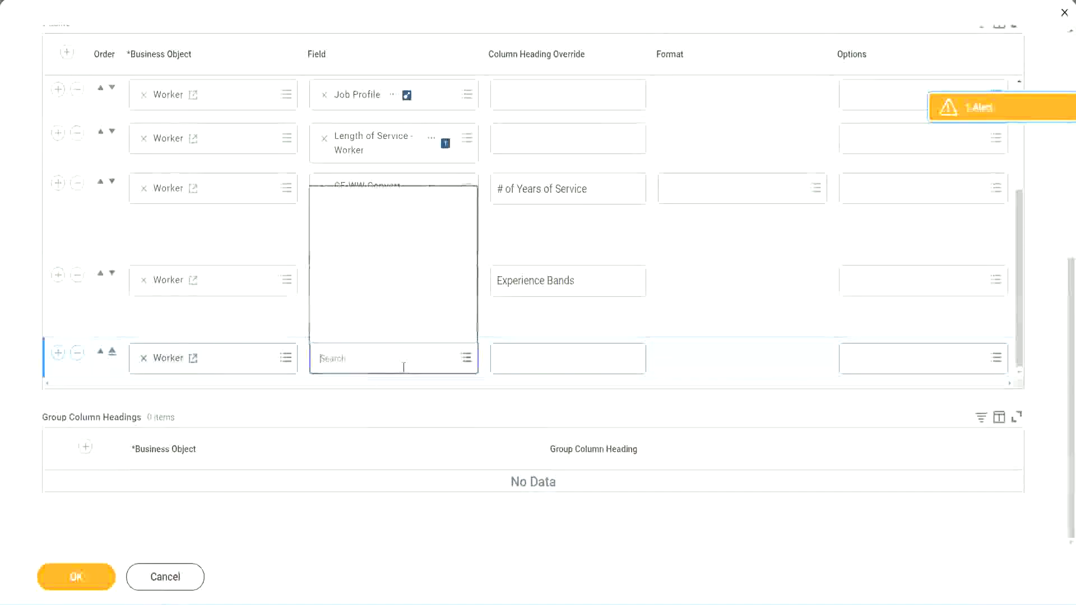
text(Experience Bands from Years of Service)
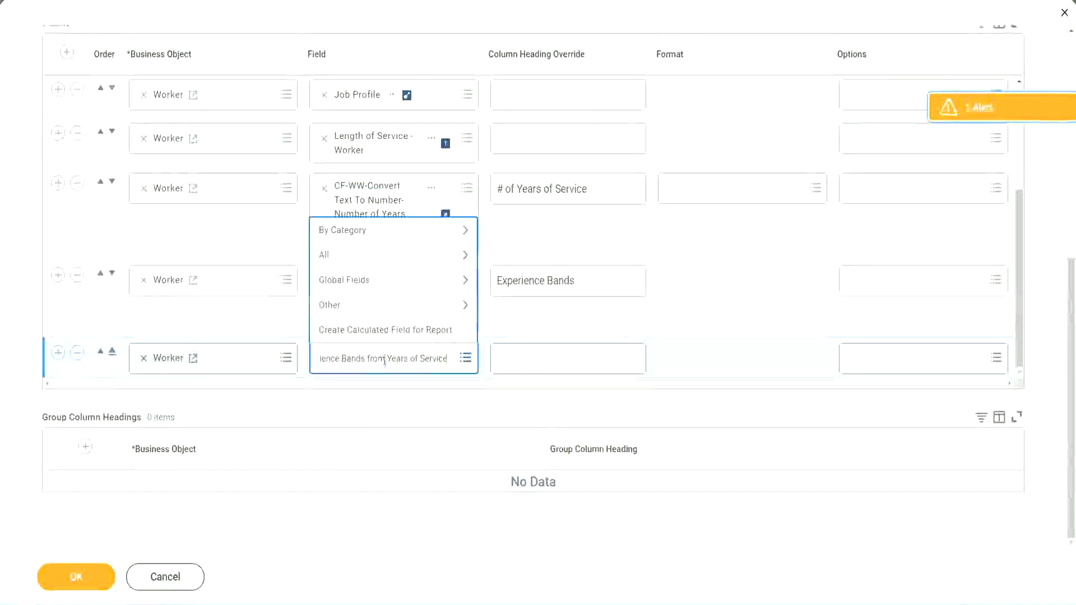
key(ctrl+a)
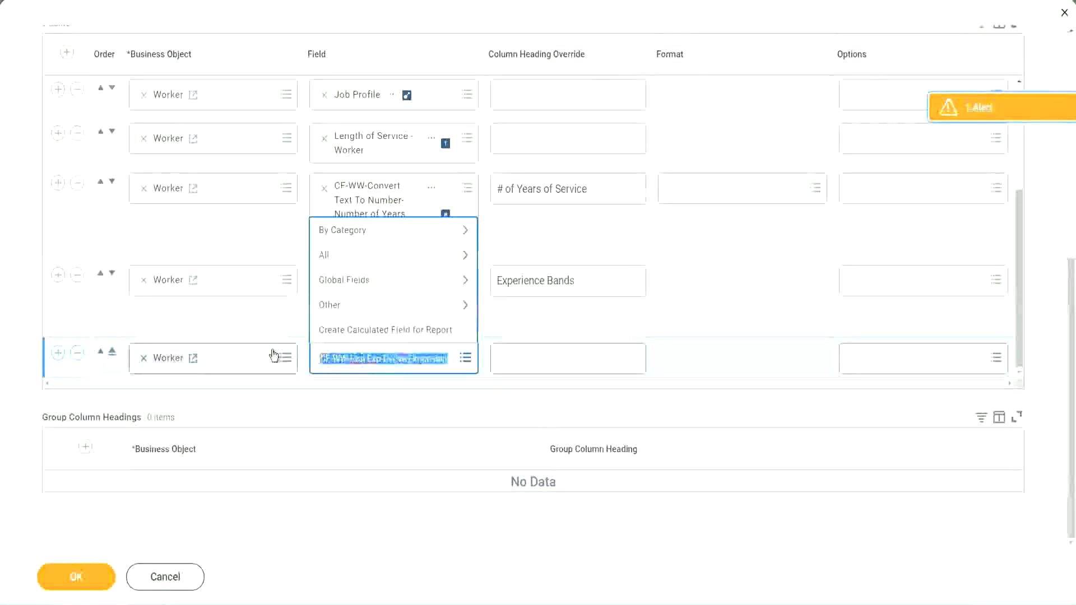
click(380, 357)
text(Ba)
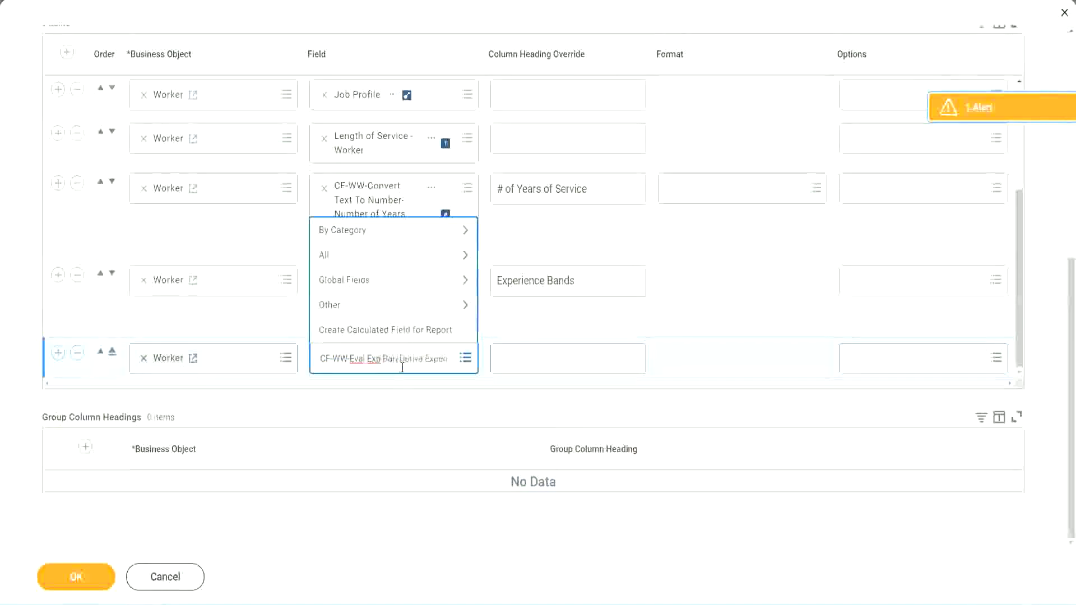
text(nd)
key(shift+End)
key(Delete)
key(Return)
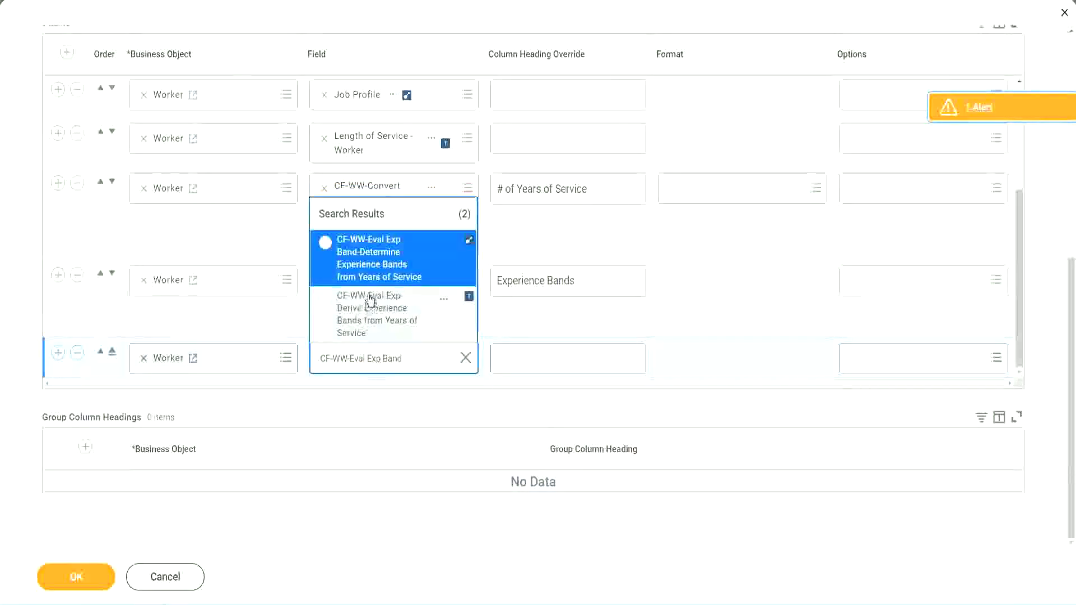
click(387, 270)
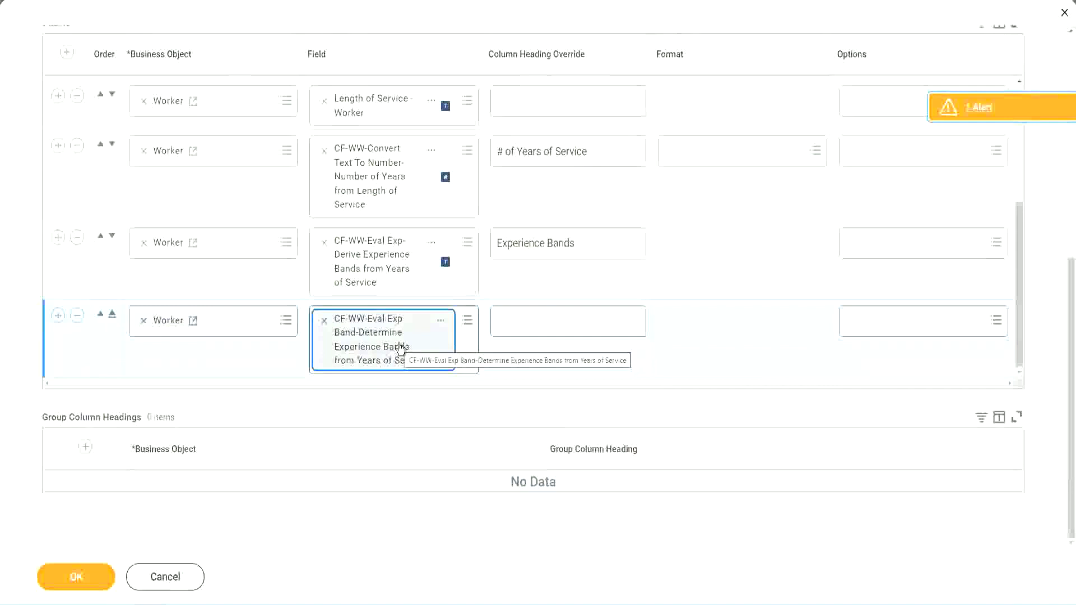
Reuse the 'Experience Bands' heading, append ' (Eval Exp Bands)' as the new row's override, and click OK
triple_click(592, 244)
key(ctrl+c)
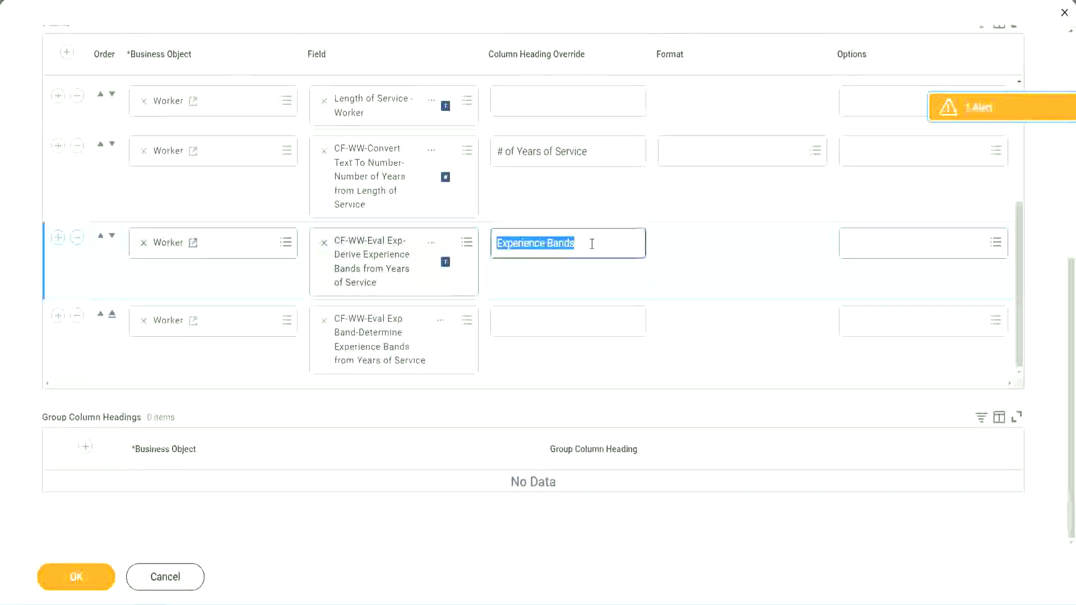
click(522, 320)
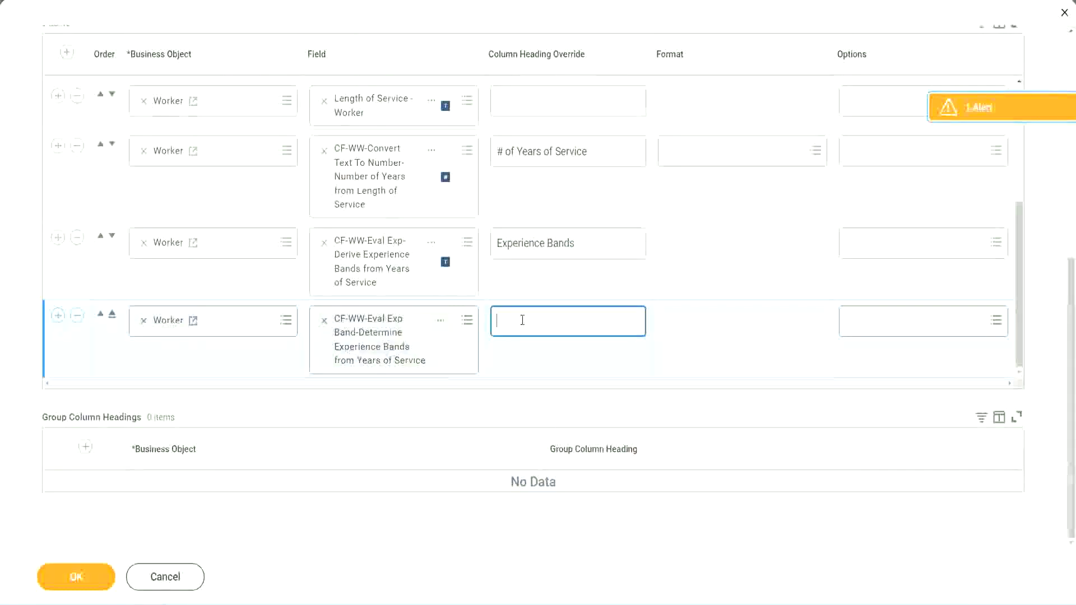
key(ctrl+v)
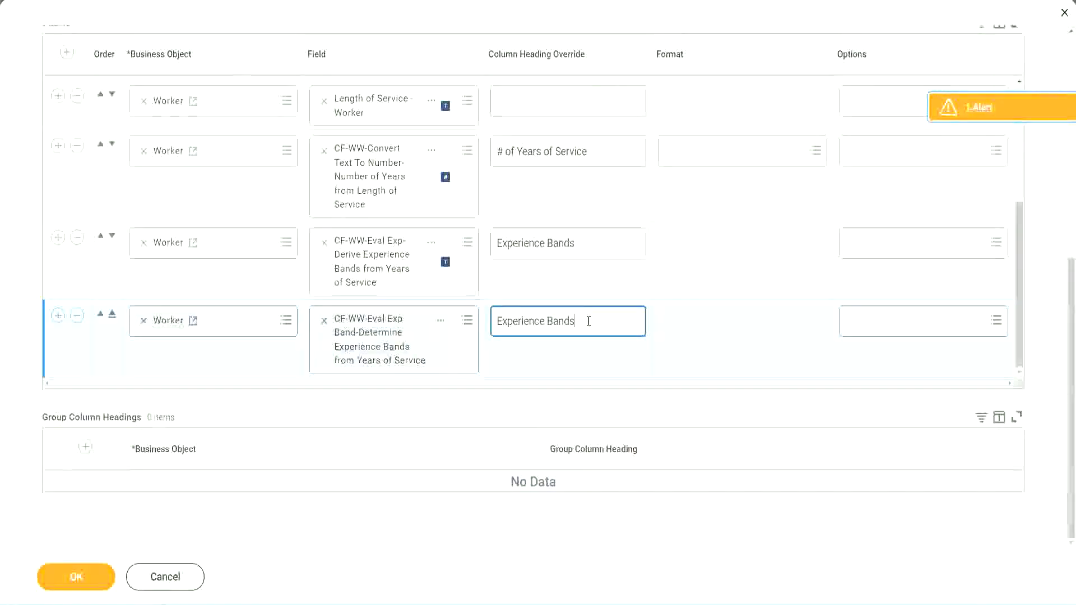
text((Eval)
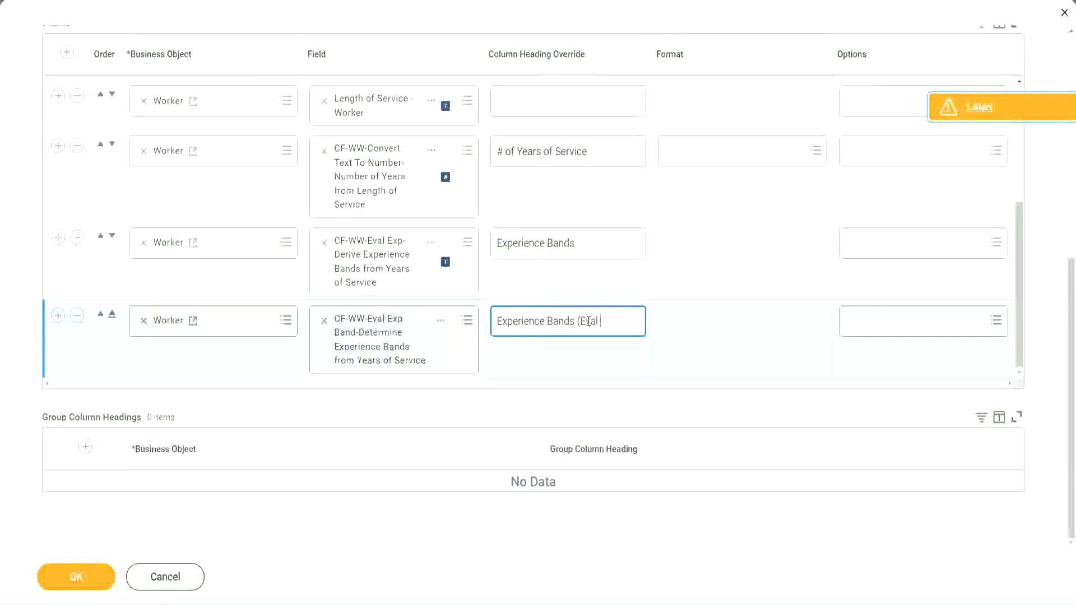
text( Exp Bands))
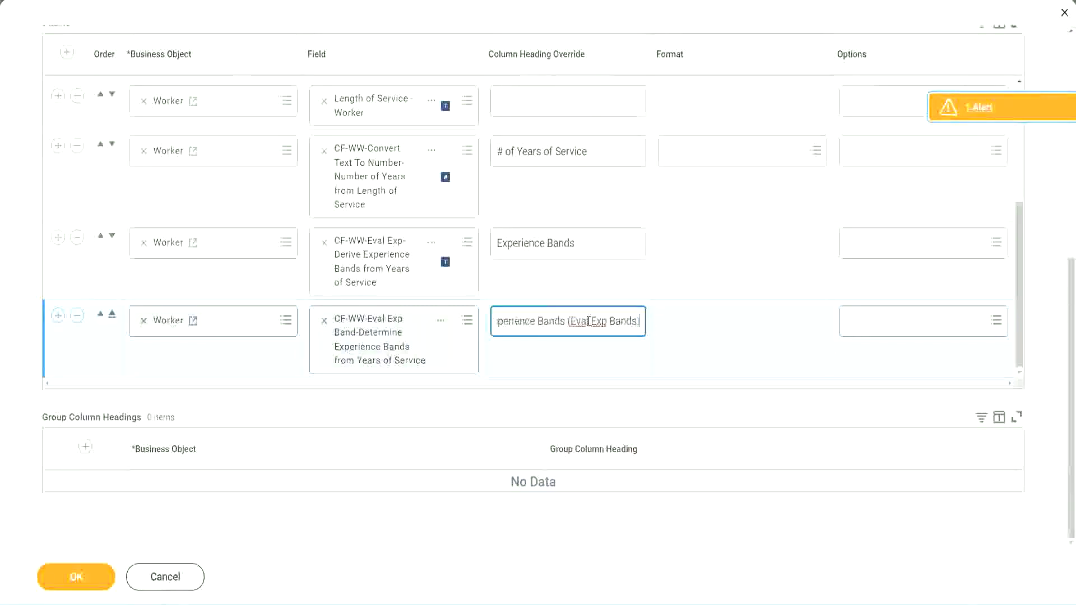
double_click(600, 321)
click(620, 315)
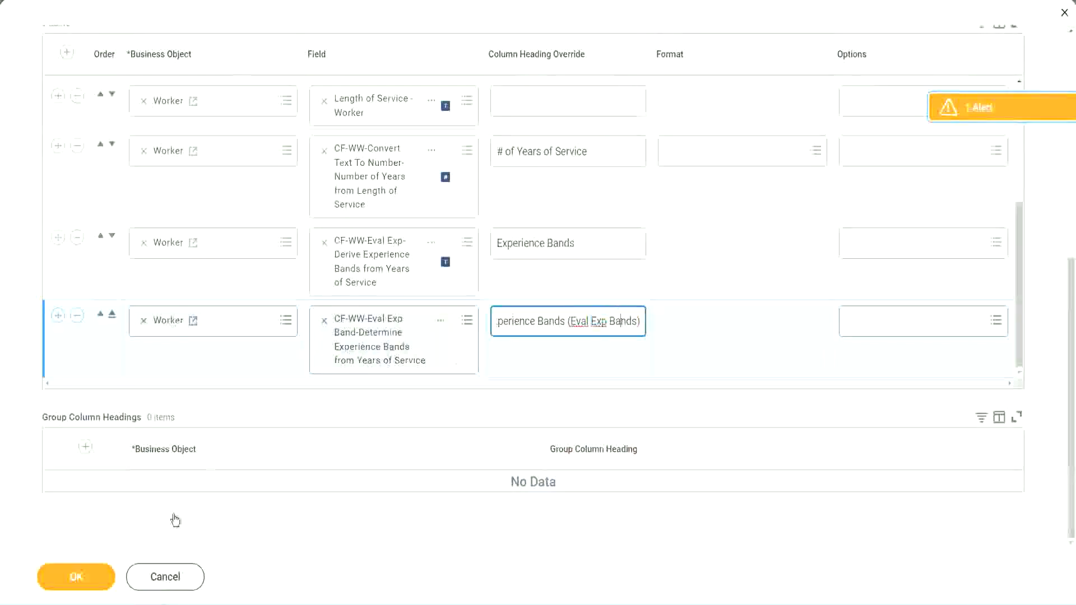
click(83, 581)
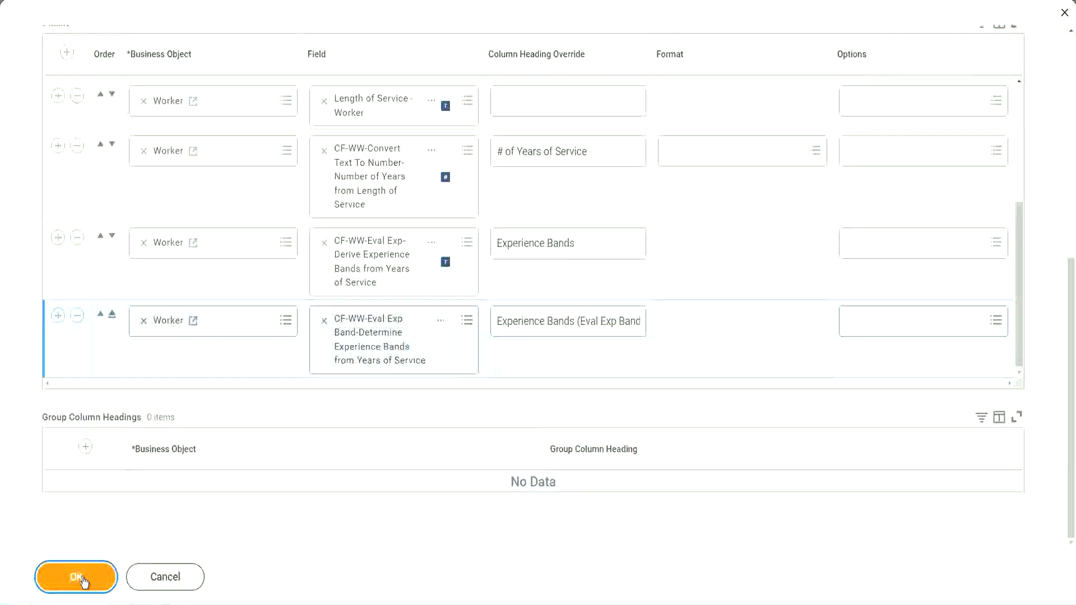